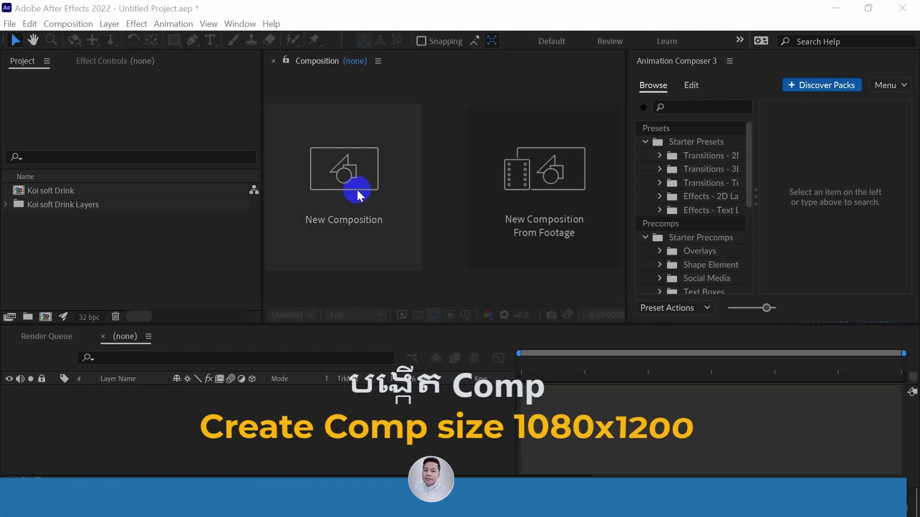
# - Create a composition named Koi Soft Drink, 1080 x 1200 px, with a duration of 5 seconds
pyautogui.click(346, 182)
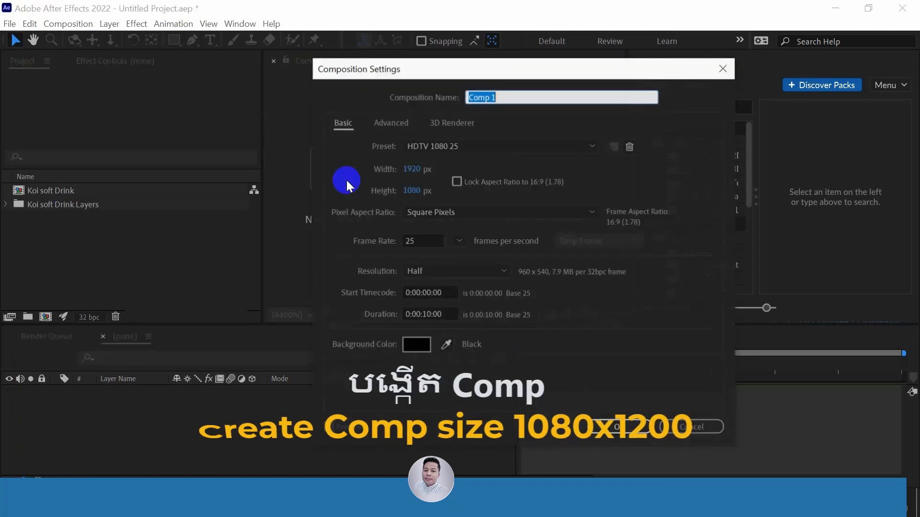
pyautogui.write('Koi S')
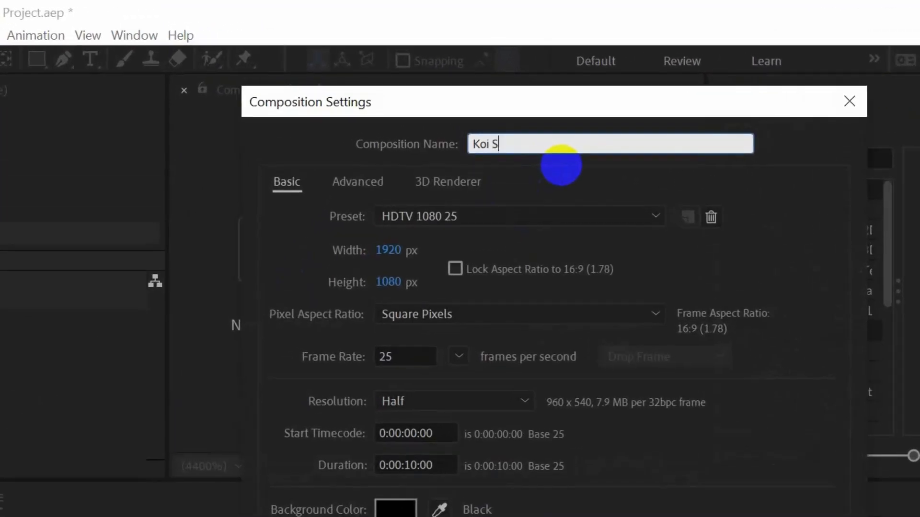
pyautogui.write('oft Drink')
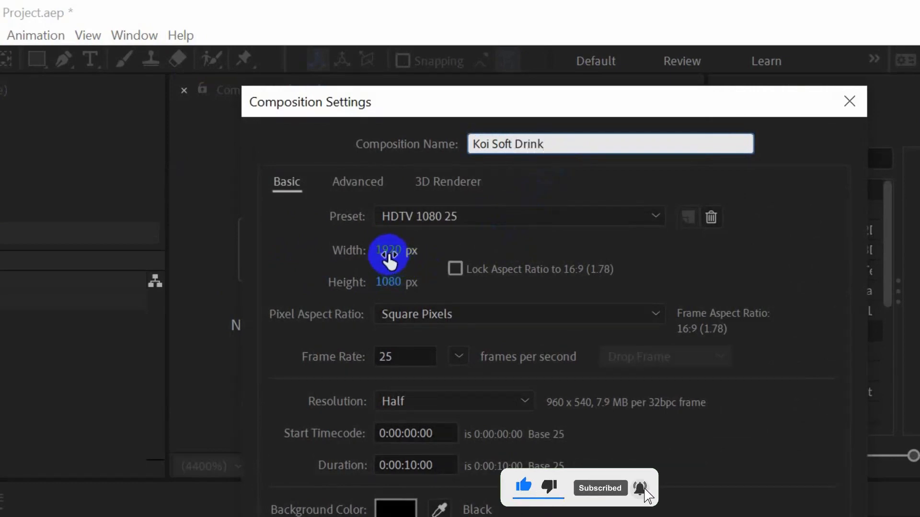
pyautogui.click(402, 250)
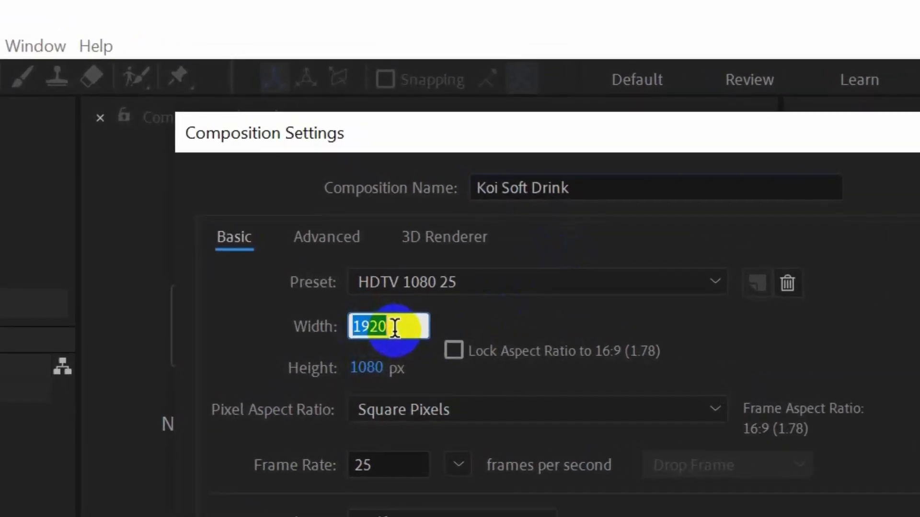
pyautogui.write('1080')
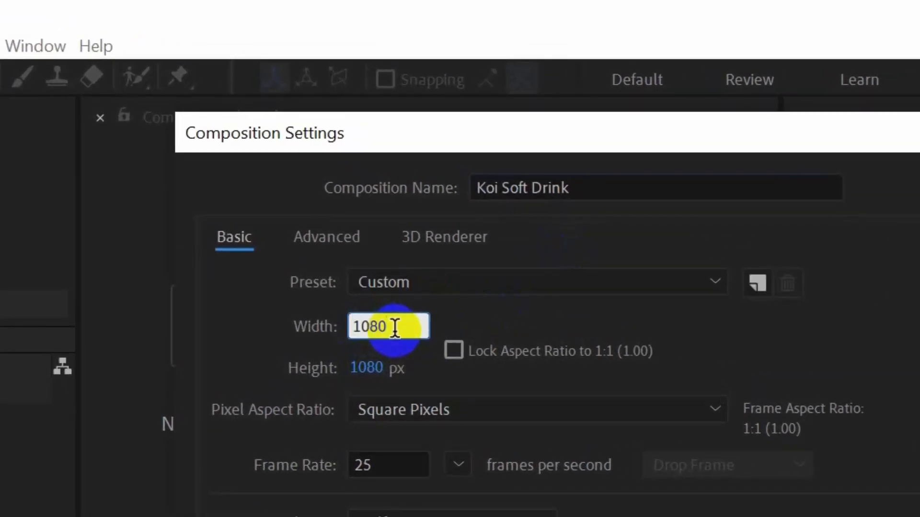
pyautogui.click(376, 370)
pyautogui.write('1200')
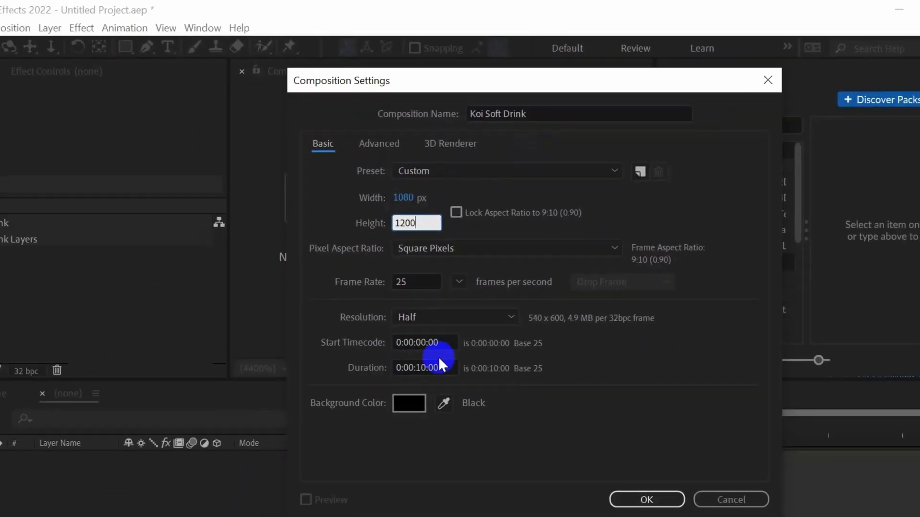
pyautogui.click(438, 363)
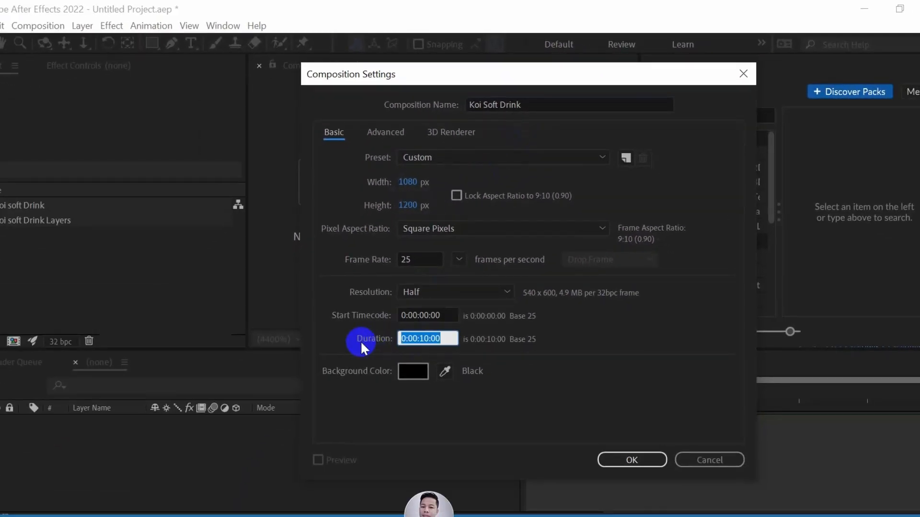
pyautogui.write('5.')
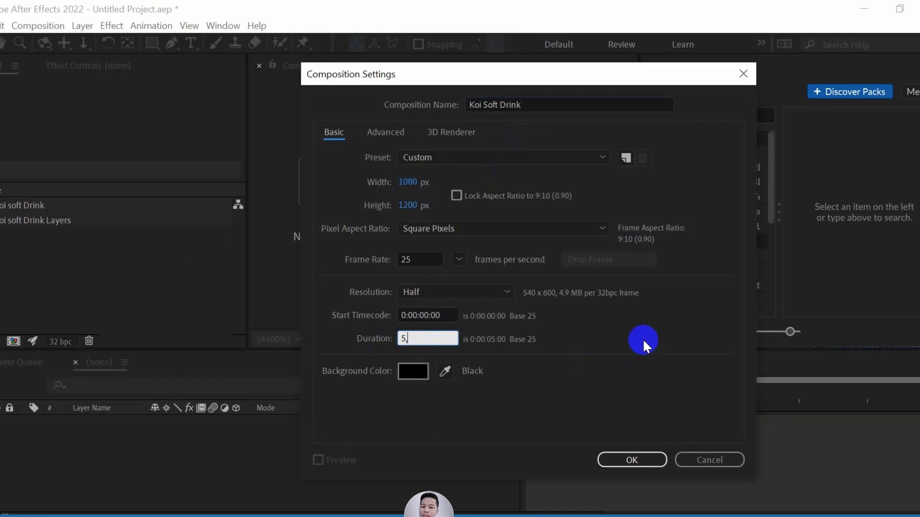
pyautogui.click(643, 343)
pyautogui.click(622, 459)
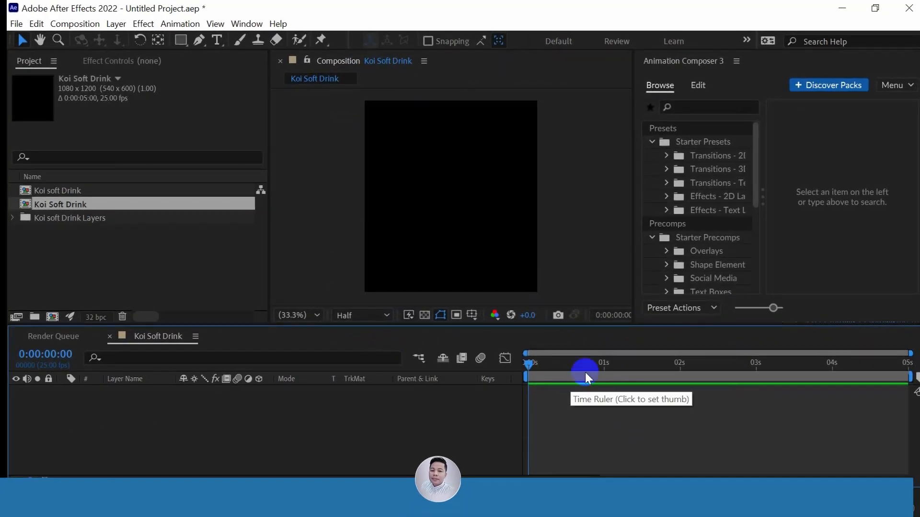
# - Open the imported Koi soft Drink composition and turn all of its layers into 3D layers
pyautogui.doubleClick(52, 191)
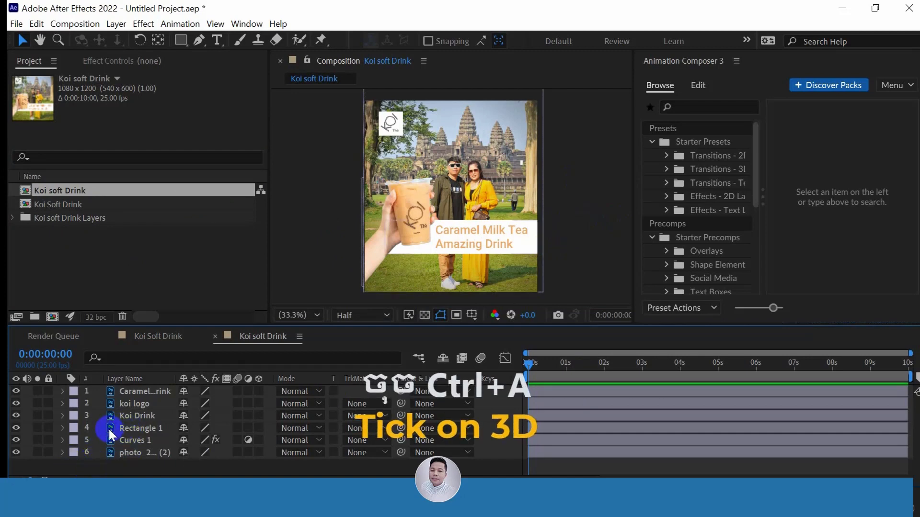
pyautogui.hotkey('ctrl', 'a')
pyautogui.click(259, 390)
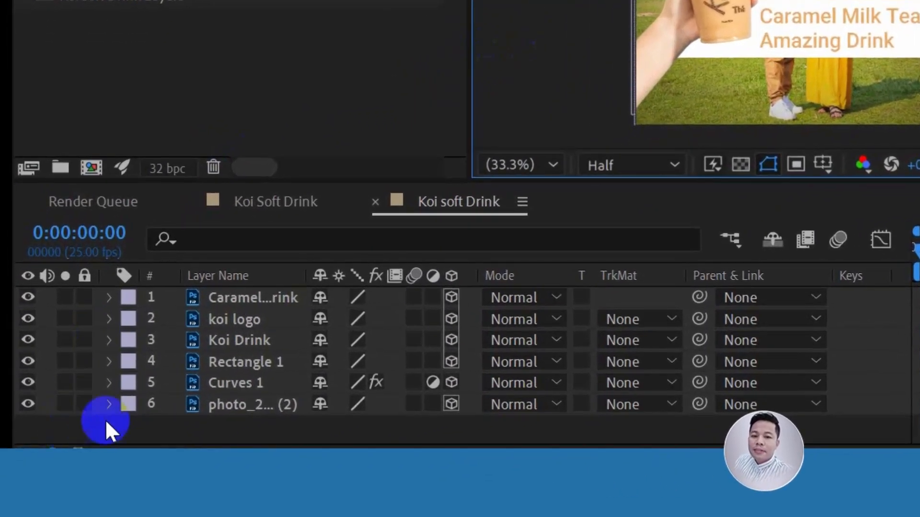
# - Solo the photo and koi logo layers, and add a Position keyframe to the photo layer at about 1 second
pyautogui.click(66, 404)
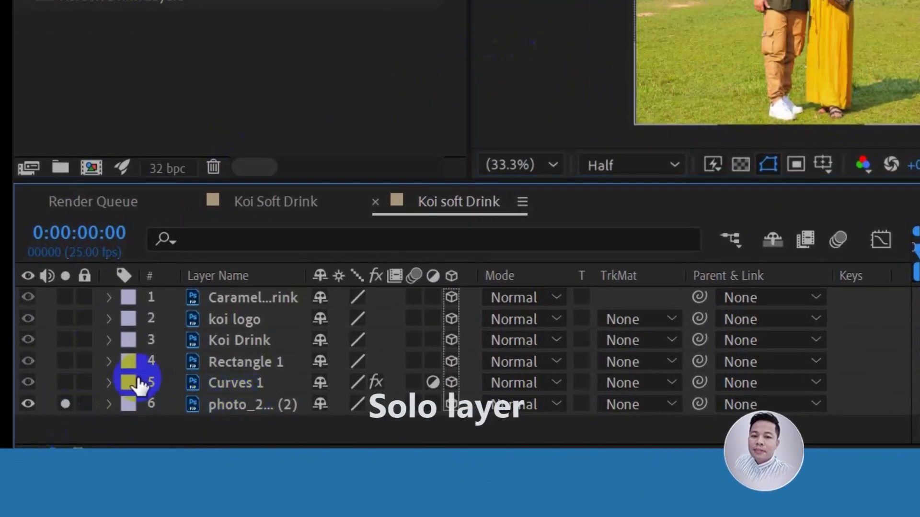
pyautogui.click(64, 317)
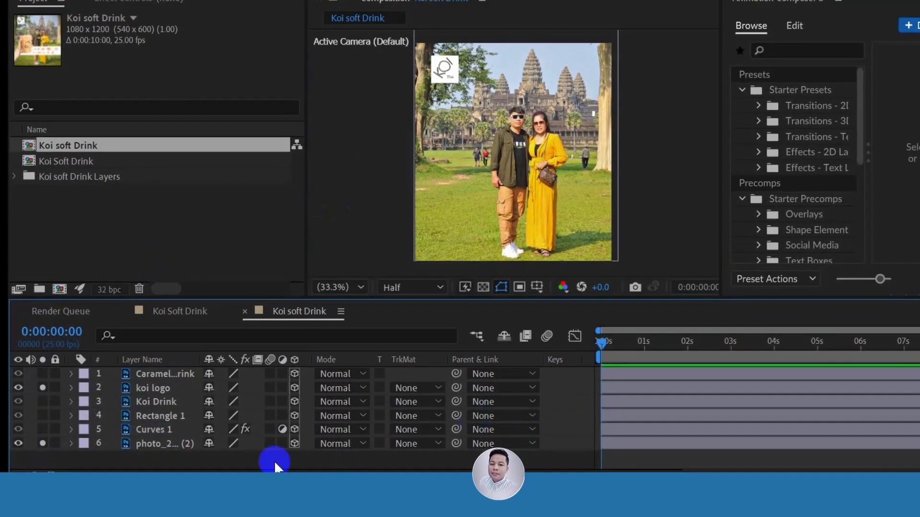
pyautogui.click(621, 444)
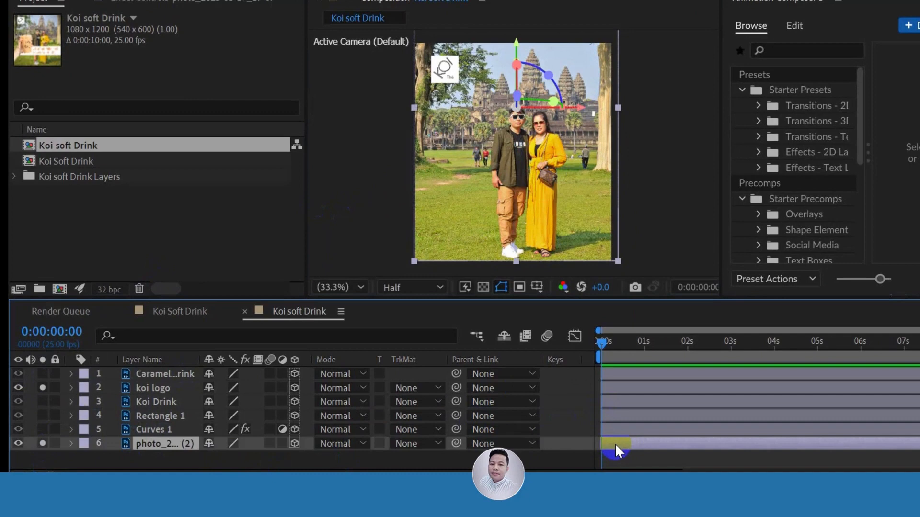
pyautogui.press('p')
pyautogui.click(113, 457)
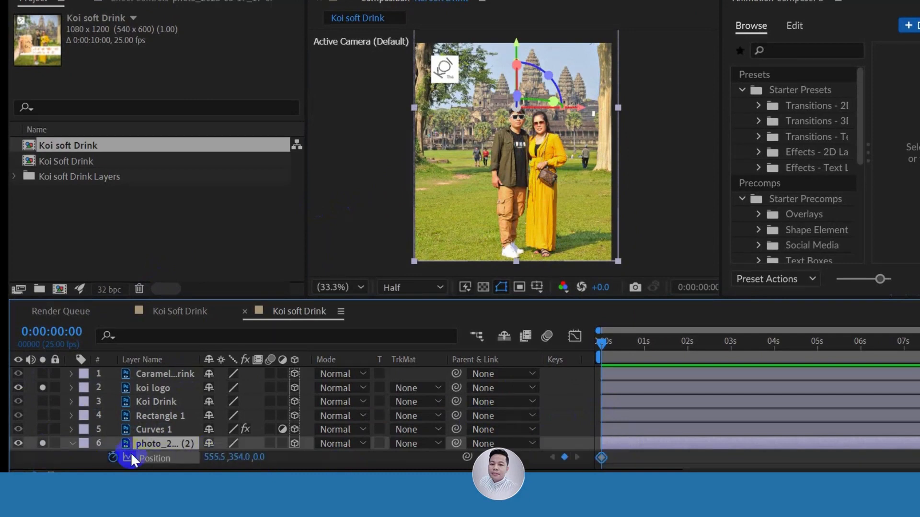
pyautogui.moveTo(605, 457); pyautogui.dragTo(641, 483)
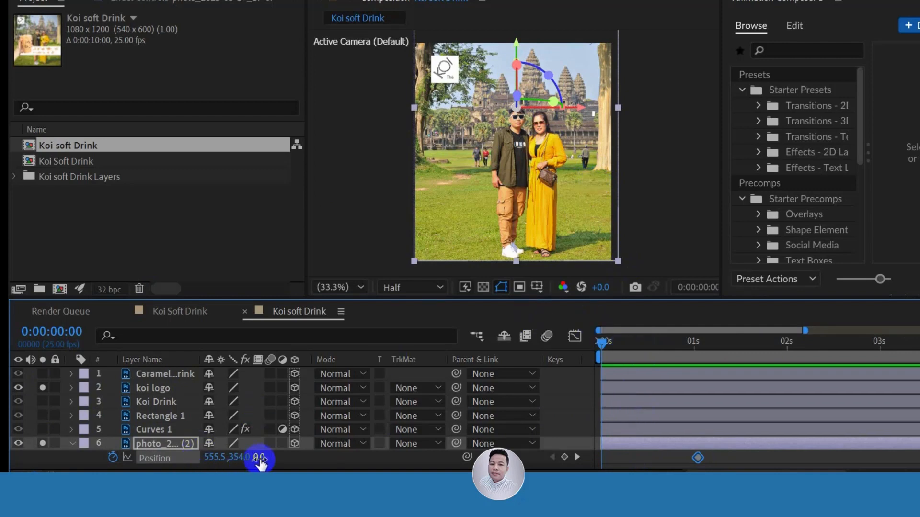
# - Keyframe the photo's starting Position as 501, 354, -663 at 0 seconds, and shift its end keyframe to 0:00:00:19
pyautogui.moveTo(258, 459); pyautogui.dragTo(10, 460)
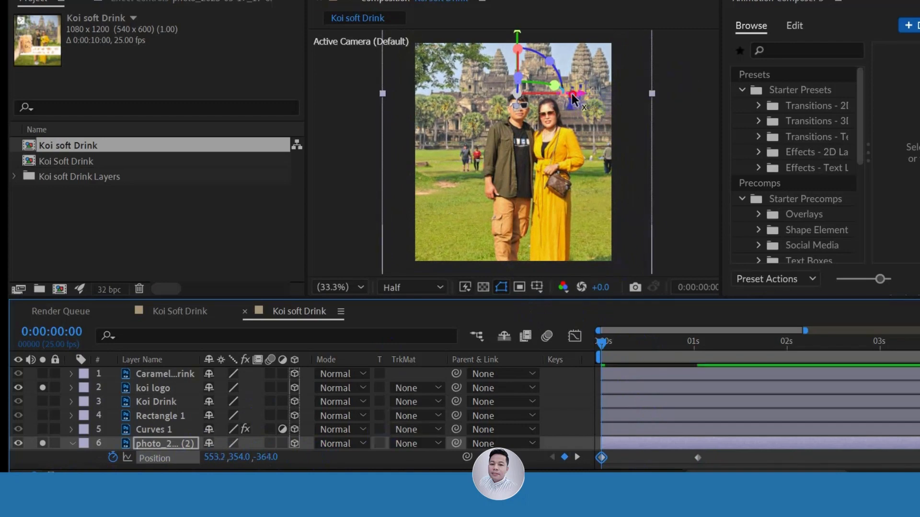
pyautogui.moveTo(572, 94); pyautogui.dragTo(561, 95)
pyautogui.moveTo(267, 458); pyautogui.dragTo(53, 471)
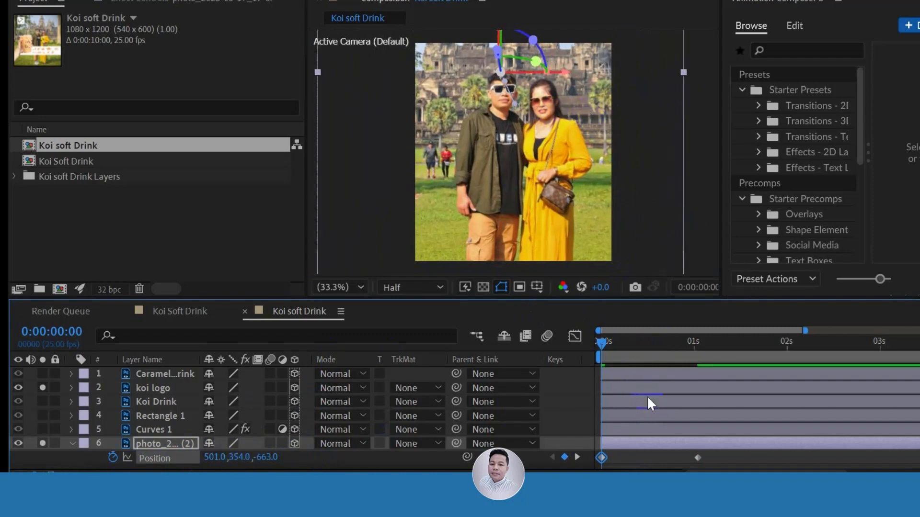
pyautogui.moveTo(682, 459); pyautogui.dragTo(668, 462)
pyautogui.moveTo(601, 340); pyautogui.dragTo(668, 355)
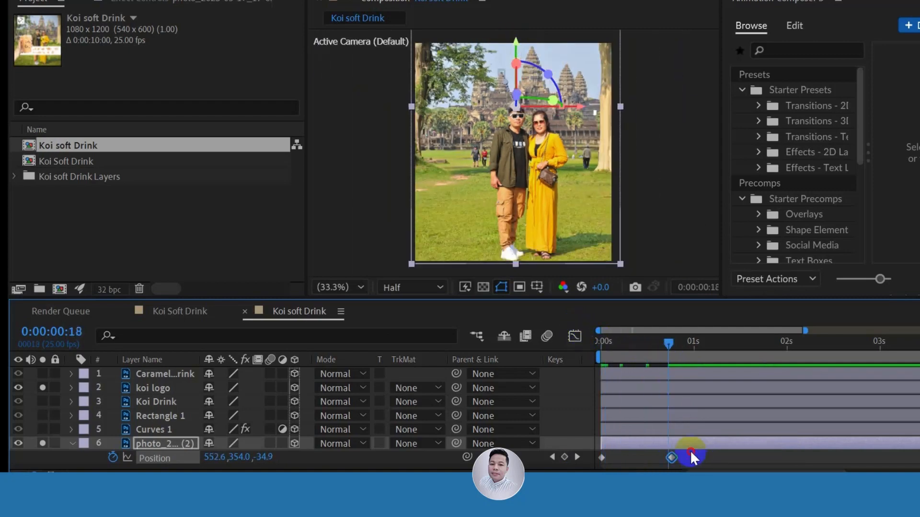
# - Apply Easy Ease to the photo's two Position keyframes and reshape the speed curve for a more gradual slowdown into the end keyframe
pyautogui.rightClick(602, 458)
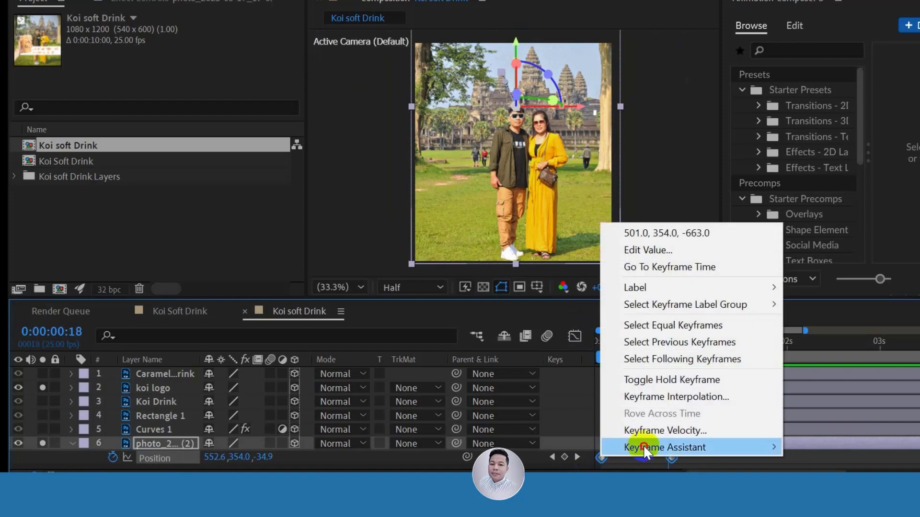
pyautogui.moveTo(666, 447)
pyautogui.click(846, 344)
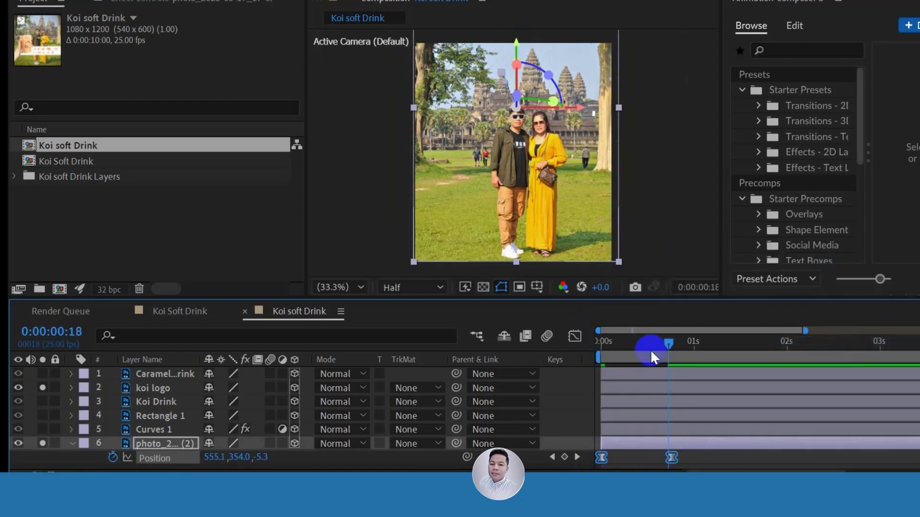
pyautogui.click(574, 337)
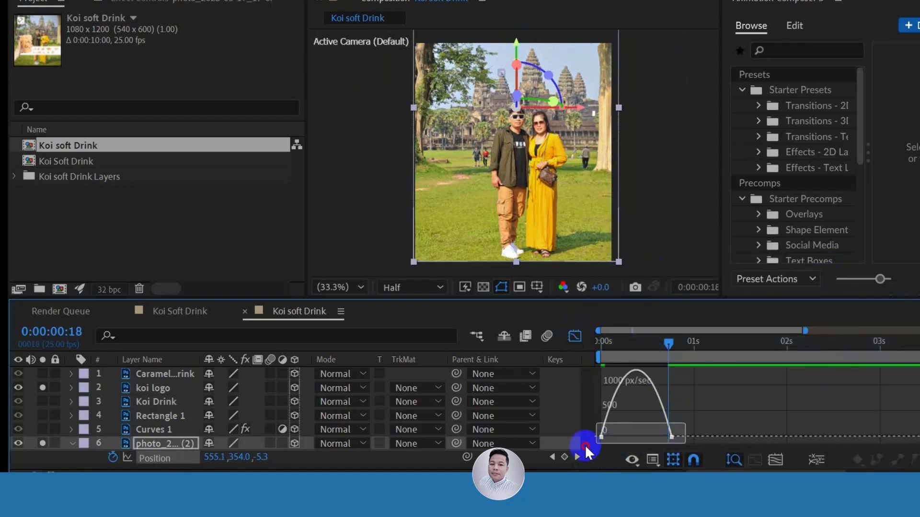
pyautogui.moveTo(640, 435); pyautogui.dragTo(614, 434)
pyautogui.click(575, 337)
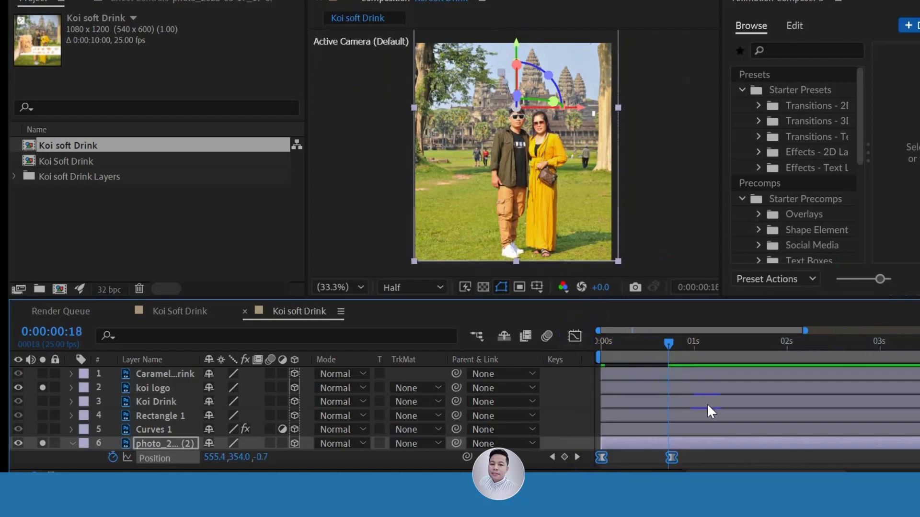
# - Add an adjustment layer directly above the photo layer and apply the Gaussian Blur effect to it
pyautogui.moveTo(669, 343); pyautogui.dragTo(633, 367)
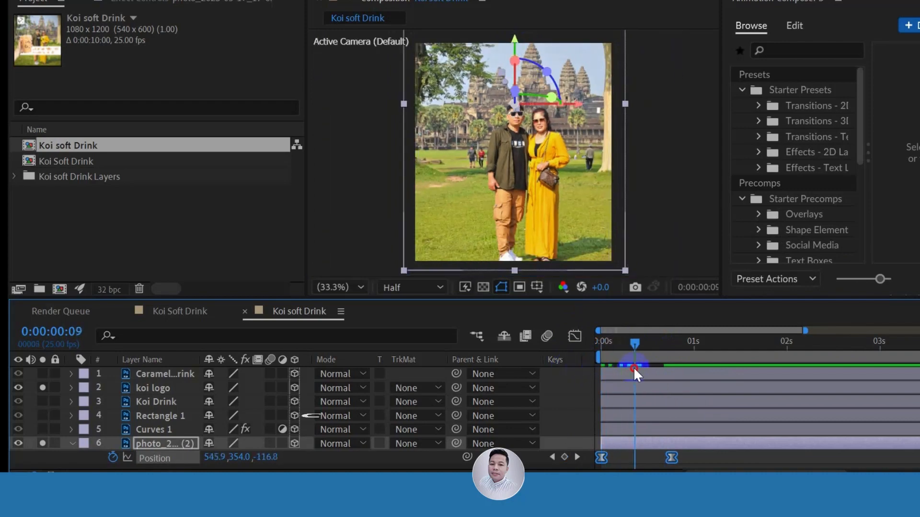
pyautogui.rightClick(349, 122)
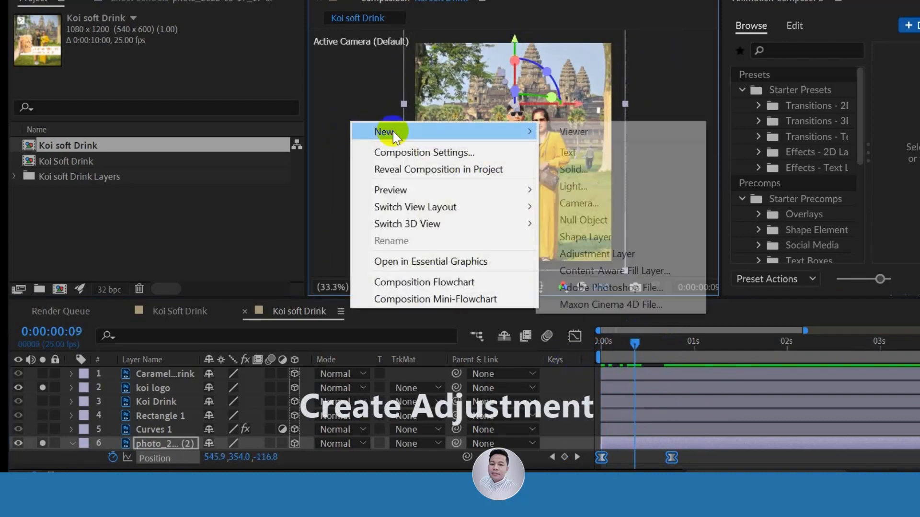
pyautogui.moveTo(388, 131)
pyautogui.click(607, 257)
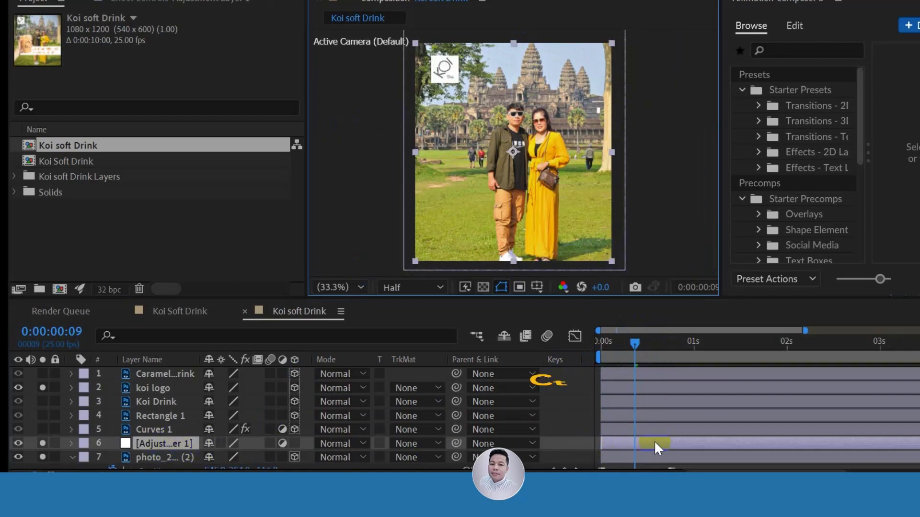
pyautogui.hotkey('ctrl', 'space')
pyautogui.write('ga')
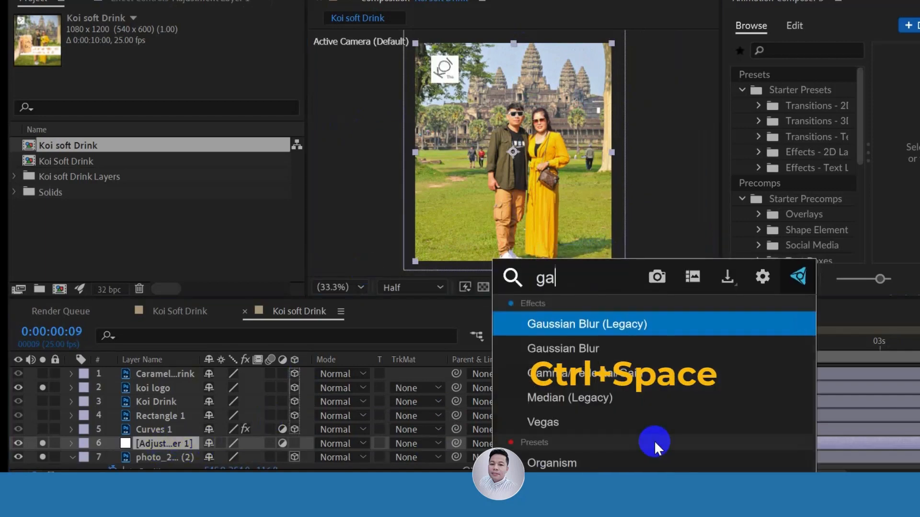
pyautogui.click(581, 351)
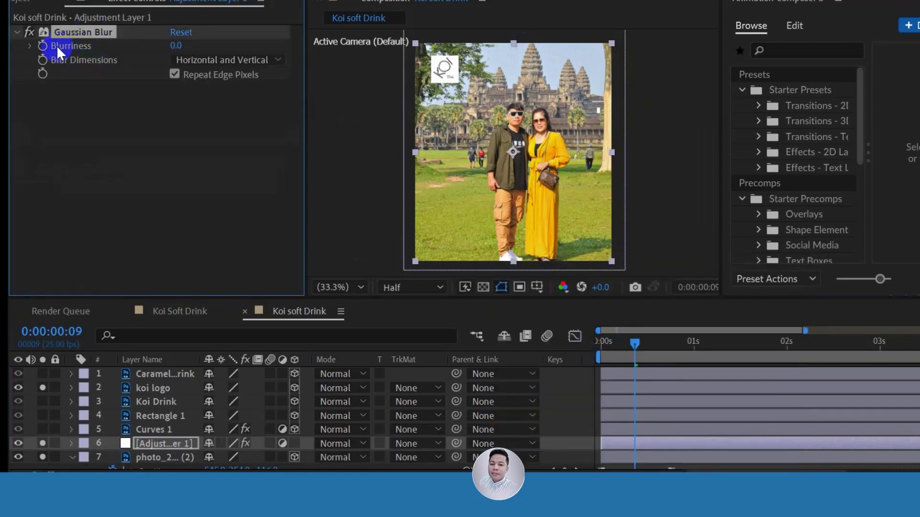
# - Keyframe the adjustment layer's Blurriness from 0 at 0:00:00:09 to 14.3 at 0:00:00:19, and preview the animation
pyautogui.press('u')
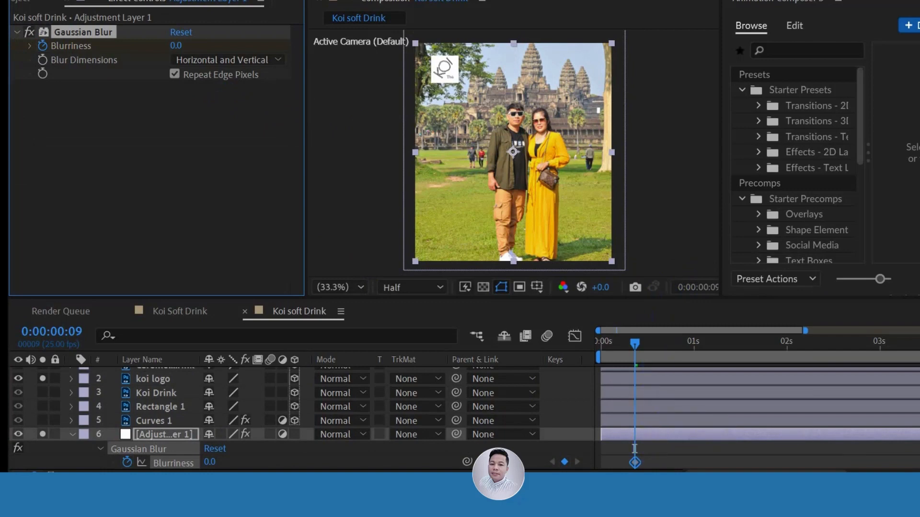
pyautogui.scroll(-2, 302, 417)
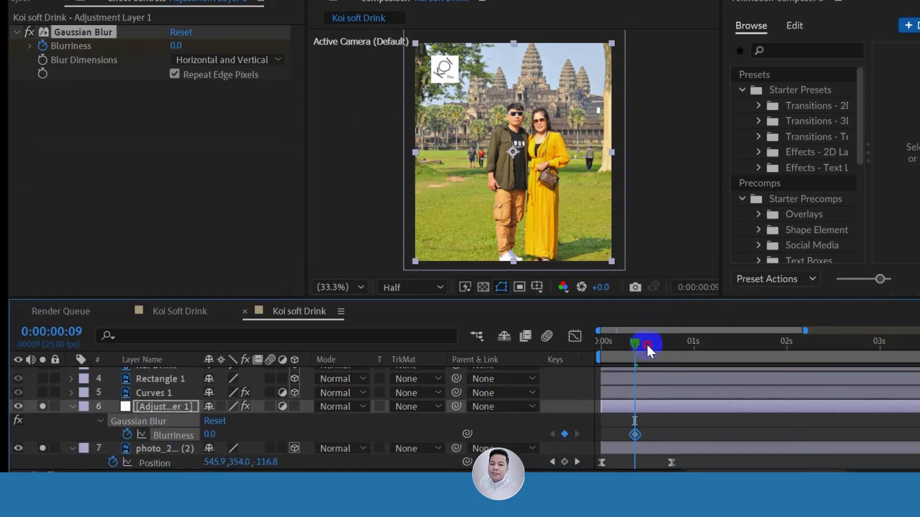
pyautogui.moveTo(647, 347); pyautogui.dragTo(672, 354)
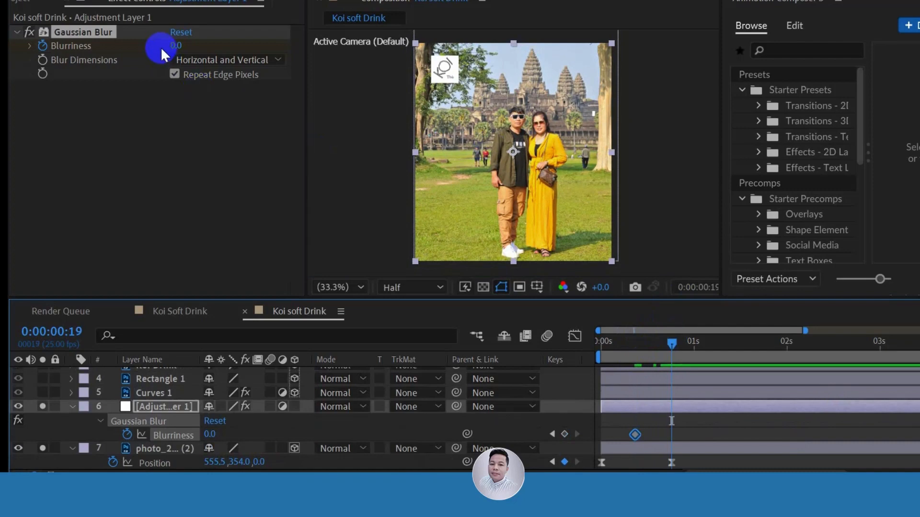
pyautogui.click(176, 45)
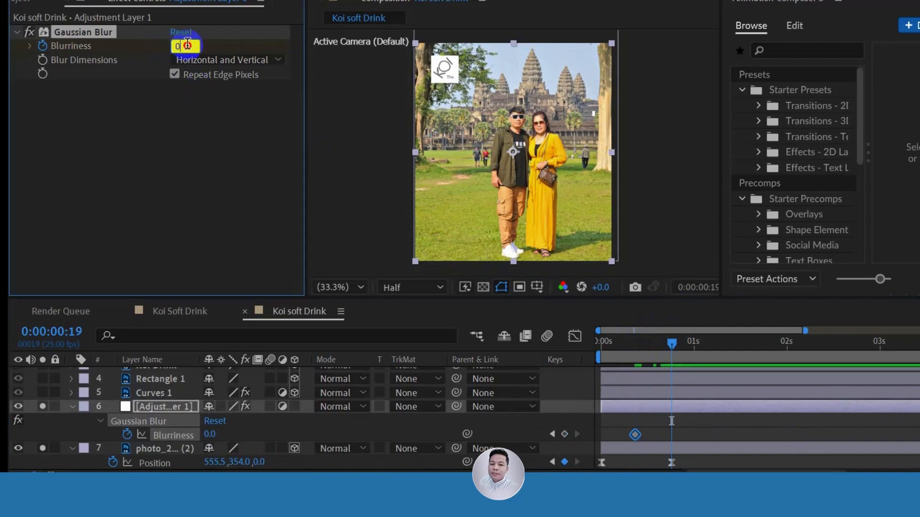
pyautogui.click(186, 109)
pyautogui.moveTo(178, 45); pyautogui.dragTo(283, 47)
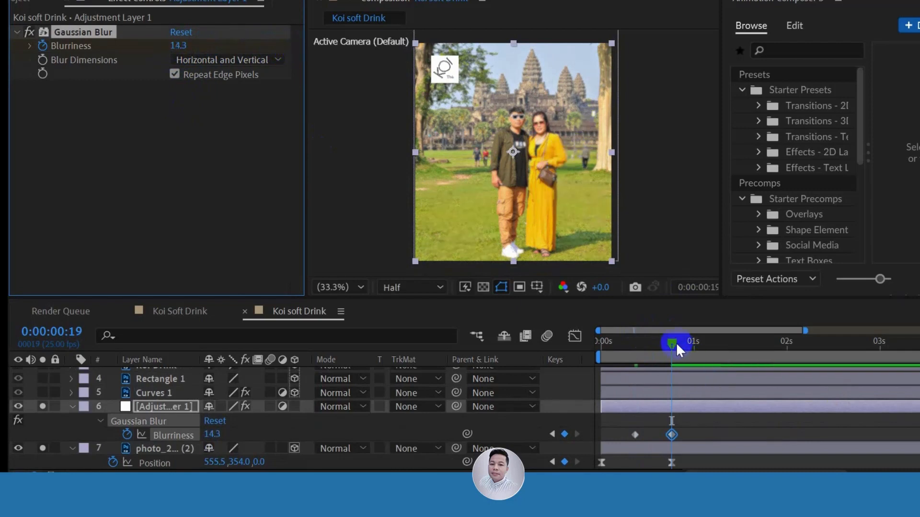
pyautogui.moveTo(676, 343); pyautogui.dragTo(554, 376)
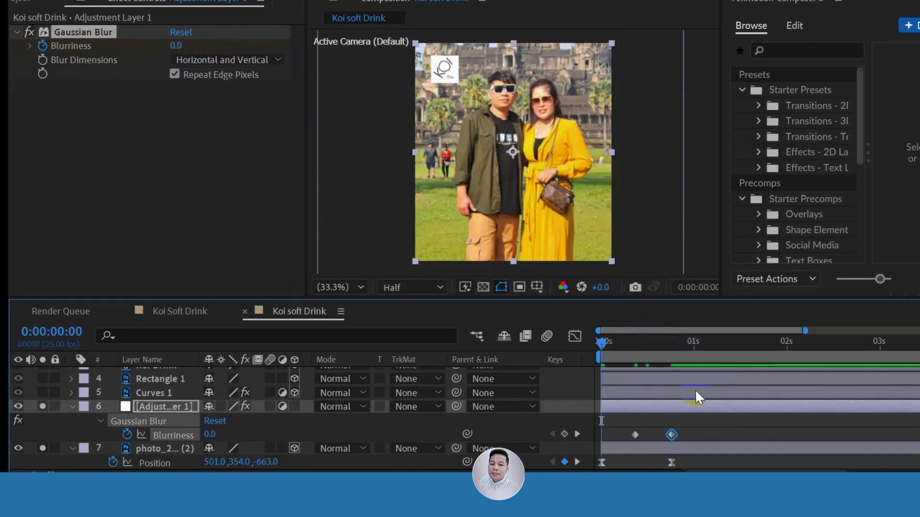
pyautogui.press('space')
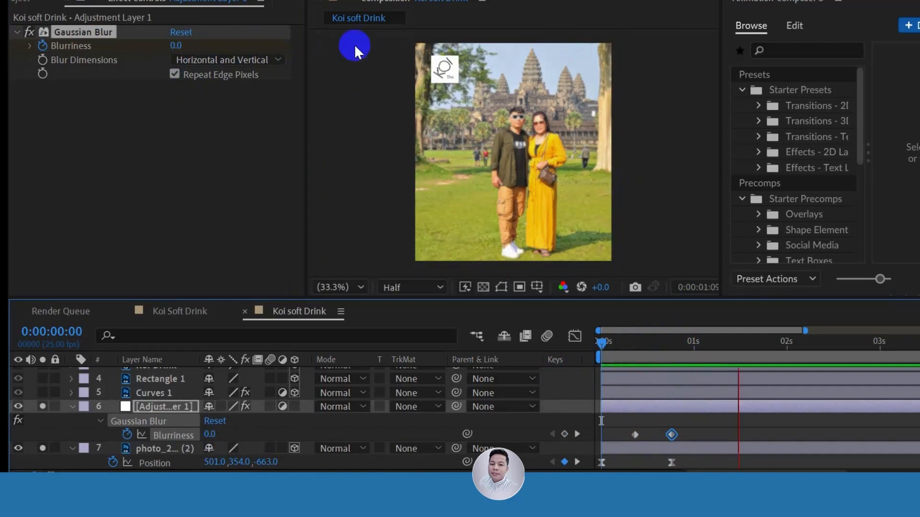
# - Parent the koi logo layer to the photo layer and preview the animation to check that the logo follows the zoom
pyautogui.press('space')
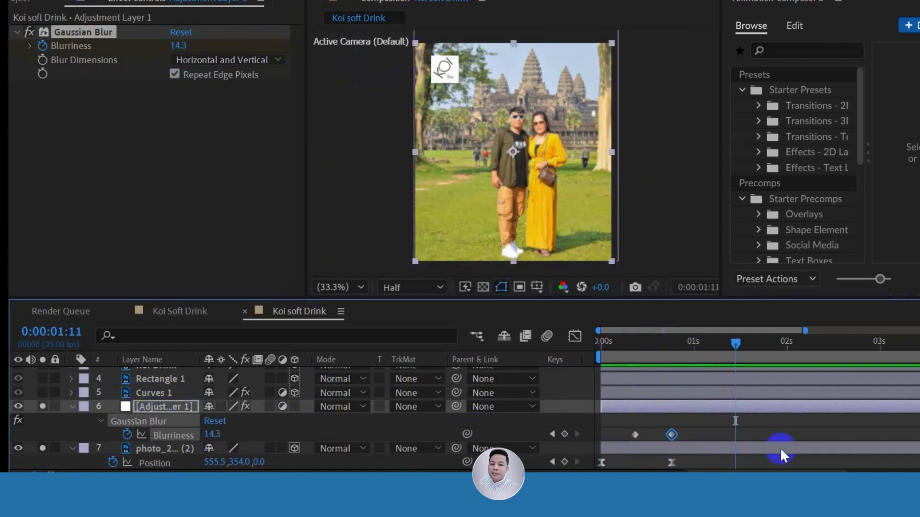
pyautogui.scroll(3, 465, 418)
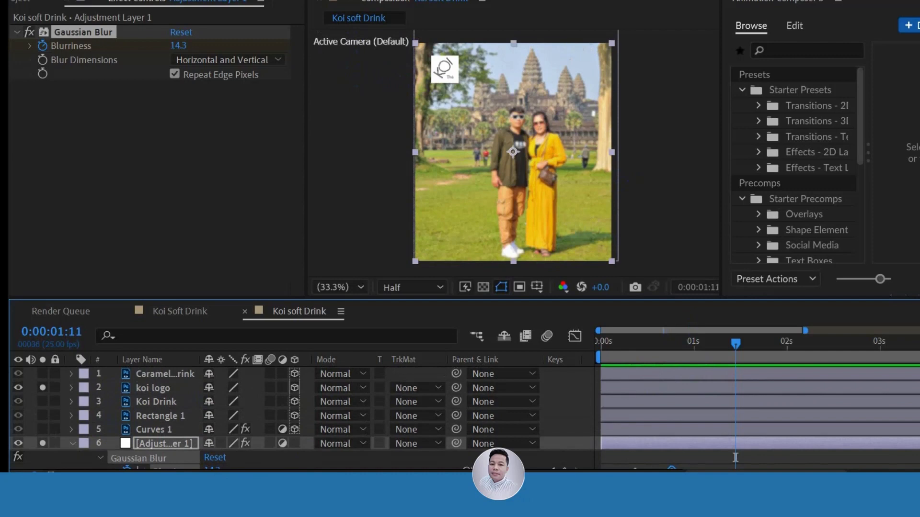
pyautogui.click(144, 385)
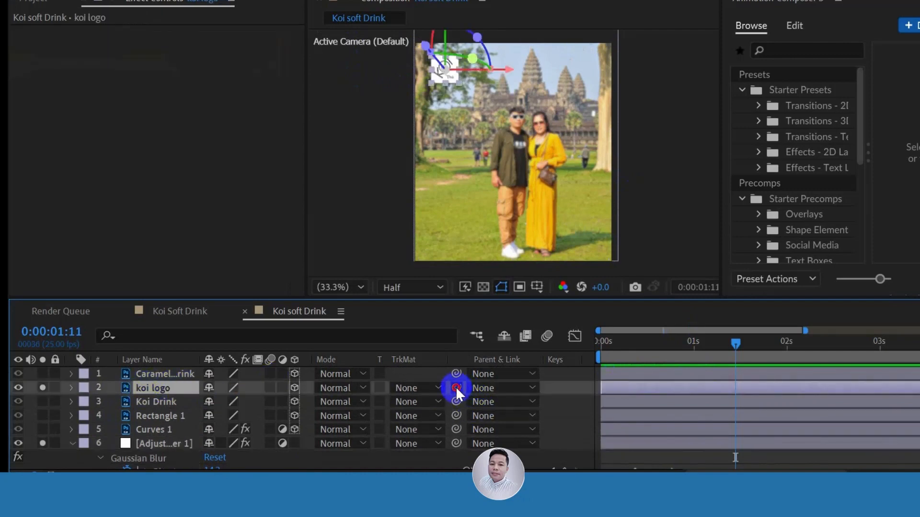
pyautogui.moveTo(451, 387); pyautogui.dragTo(141, 449)
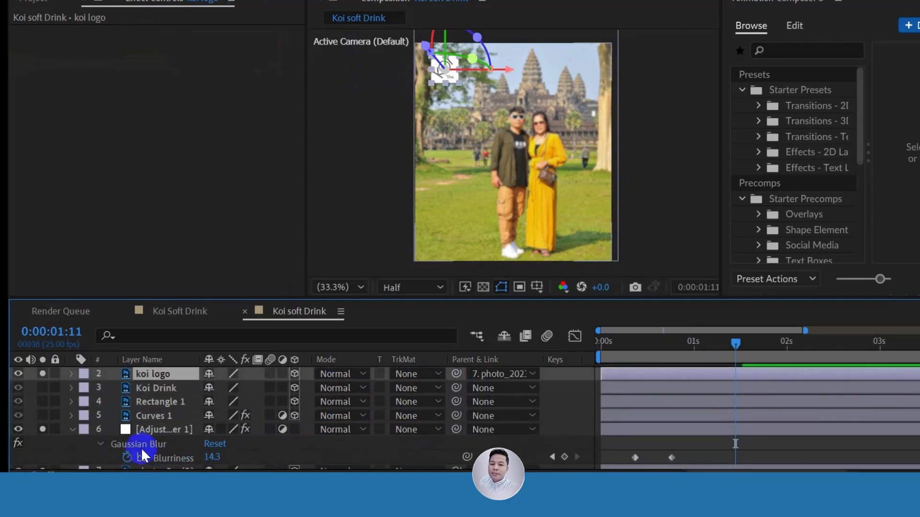
pyautogui.press('space')
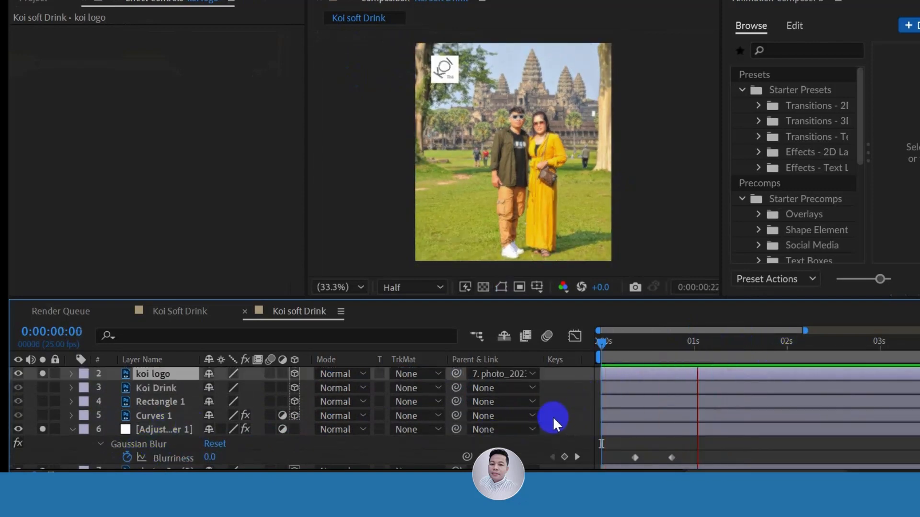
pyautogui.press('space')
# - Apply Easy Ease to the adjustment layer's two Blurriness keyframes and scrub back through the blur to 0:00:00:11
pyautogui.scroll(-1, 697, 431)
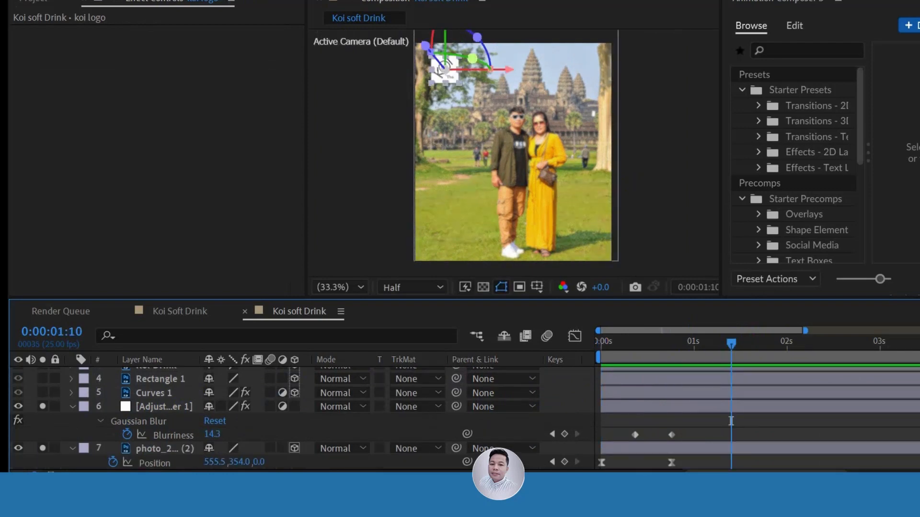
pyautogui.moveTo(697, 431); pyautogui.dragTo(627, 434)
pyautogui.rightClick(627, 435)
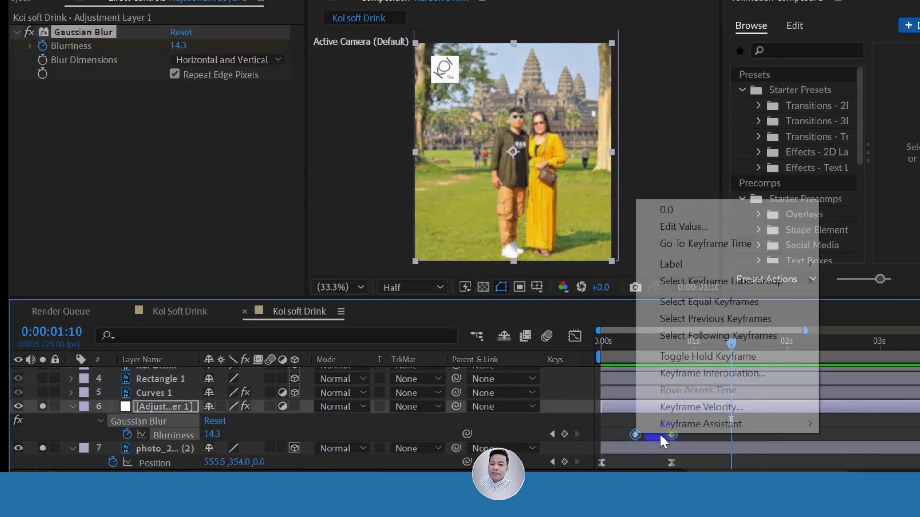
pyautogui.moveTo(694, 424)
pyautogui.click(530, 320)
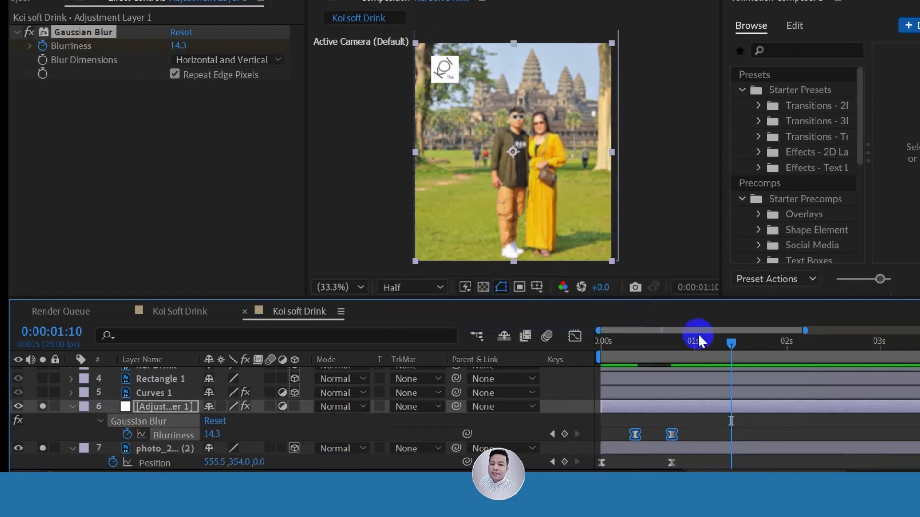
pyautogui.moveTo(733, 341); pyautogui.dragTo(643, 378)
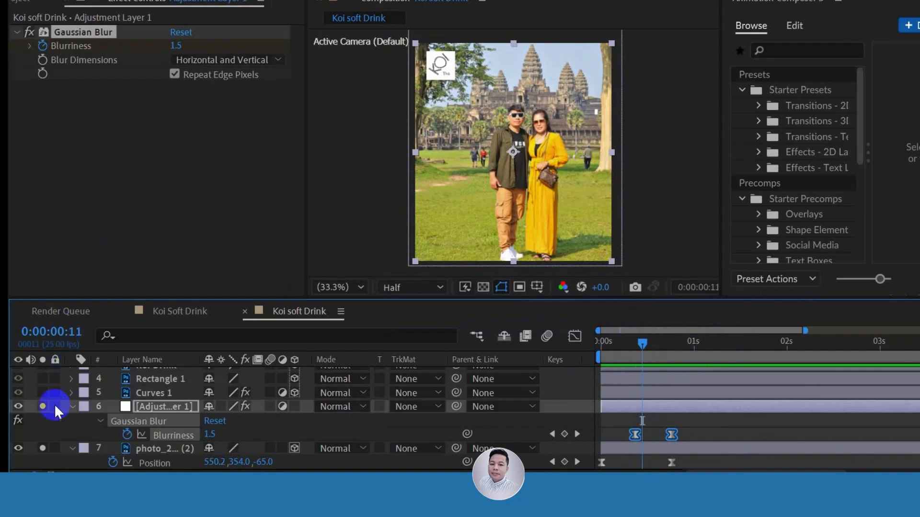
# - Turn off solo for the photo, adjustment and koi logo layers to show the whole composition
pyautogui.click(43, 448)
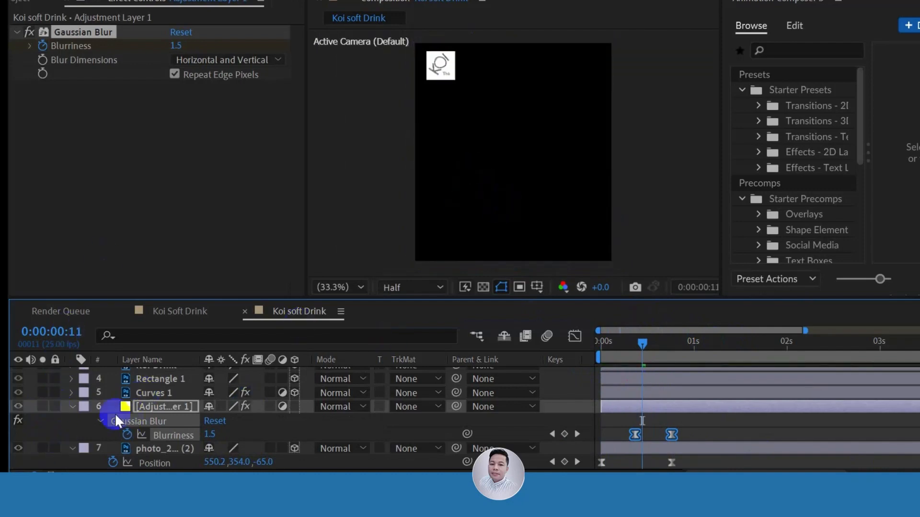
pyautogui.scroll(3, 48, 379)
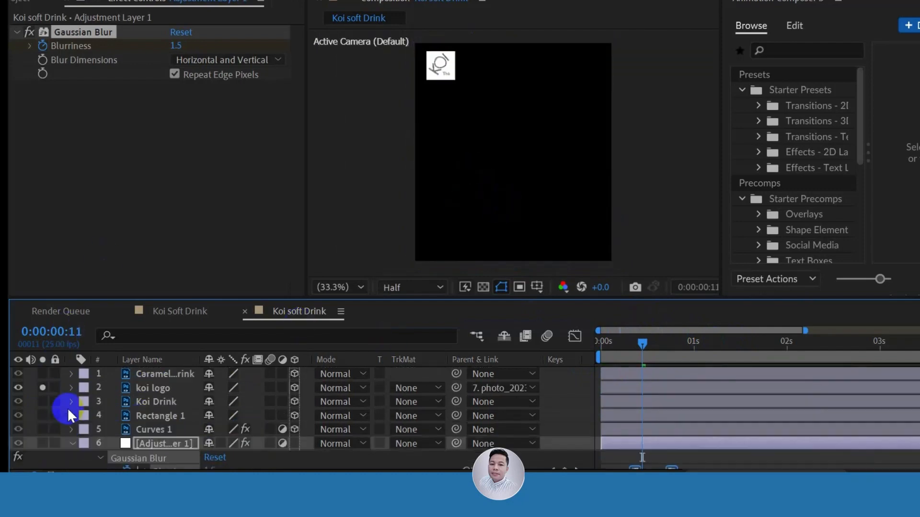
pyautogui.click(45, 386)
pyautogui.click(677, 128)
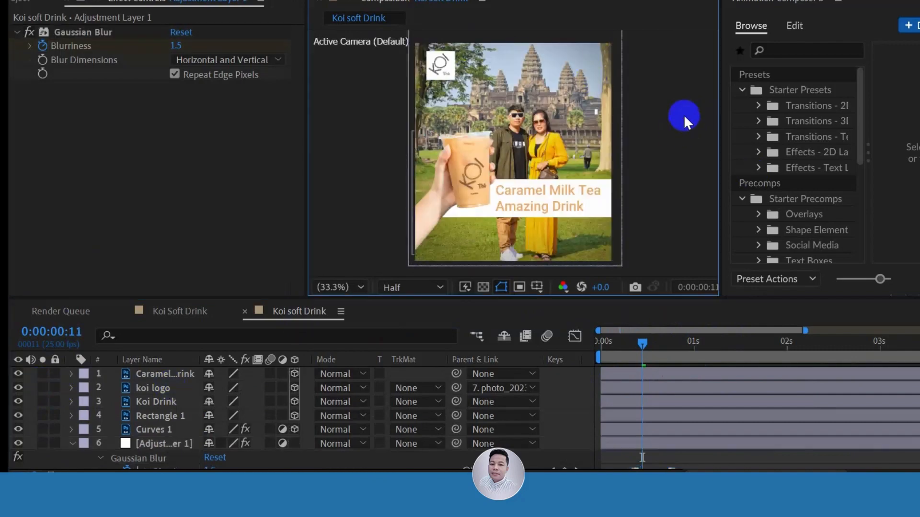
# - Add a Position keyframe of 213, 824, 0 to the Koi Drink layer at 0:00:00:09, where the blur starts
pyautogui.click(164, 401)
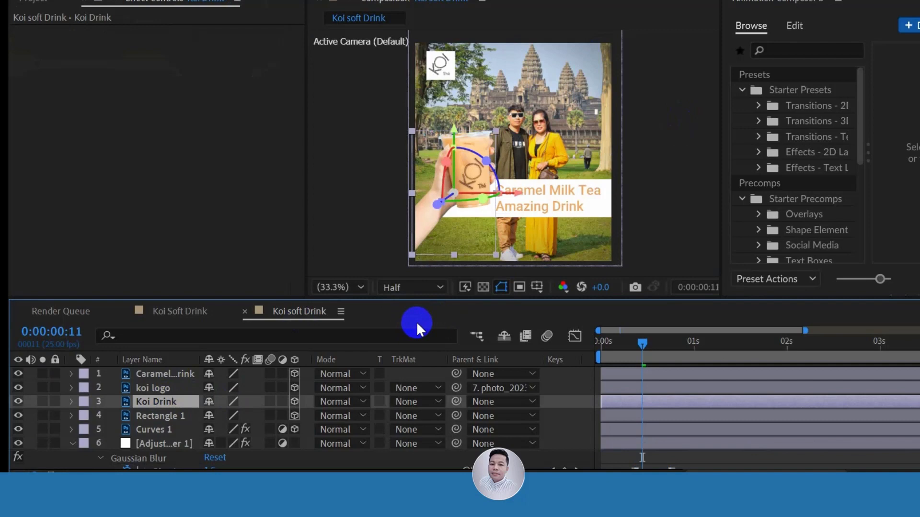
pyautogui.press('p')
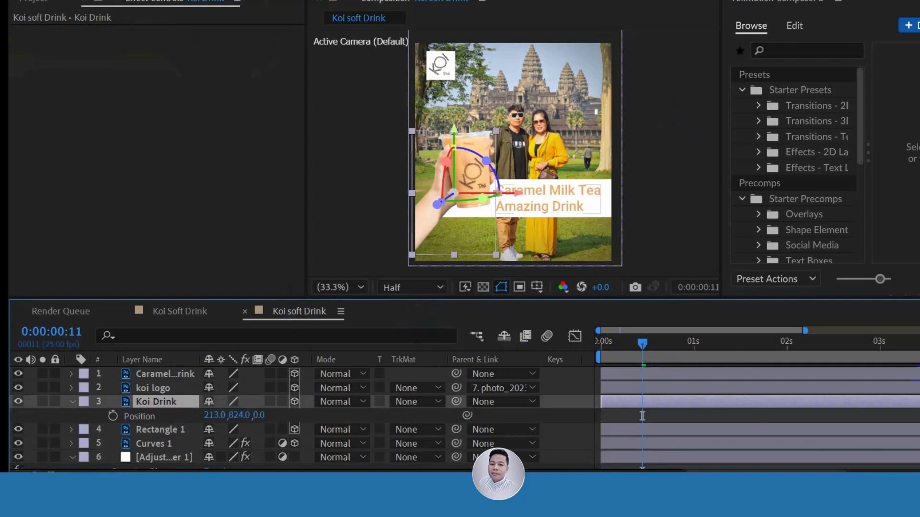
pyautogui.scroll(-2, 642, 416)
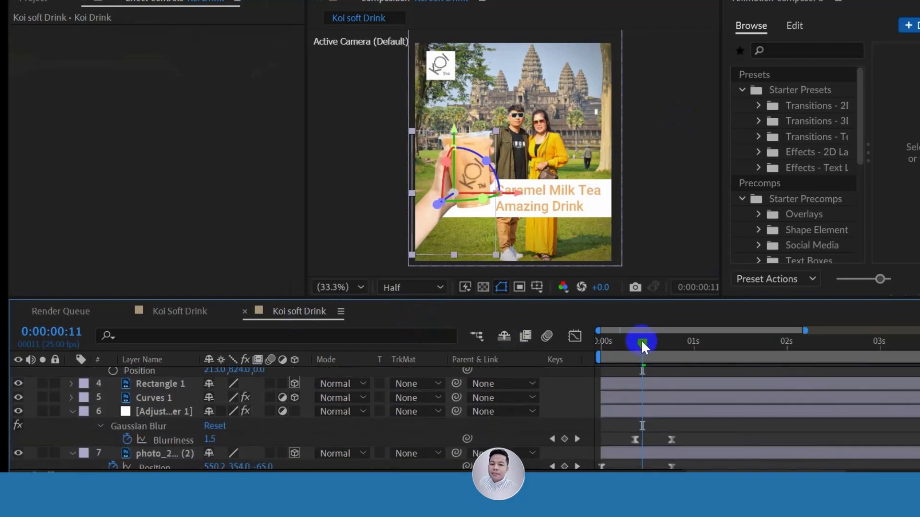
pyautogui.moveTo(641, 340); pyautogui.dragTo(635, 345)
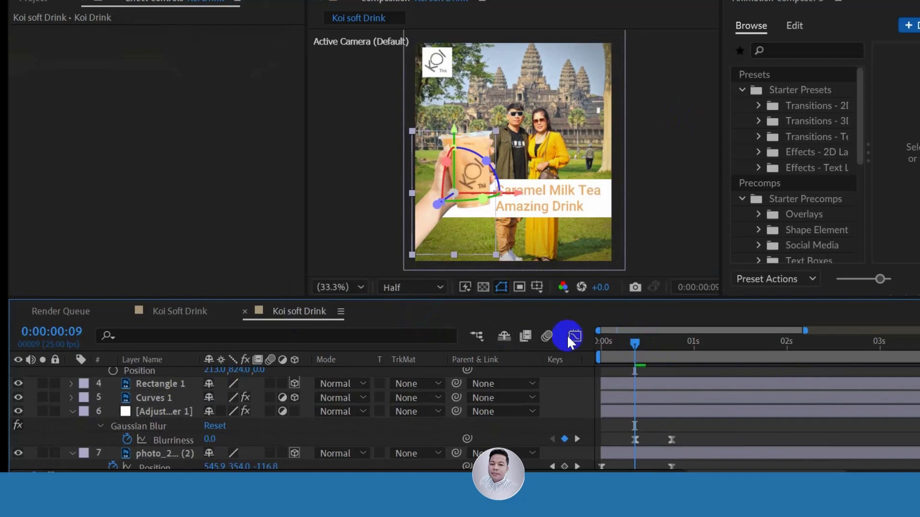
pyautogui.scroll(2, 128, 398)
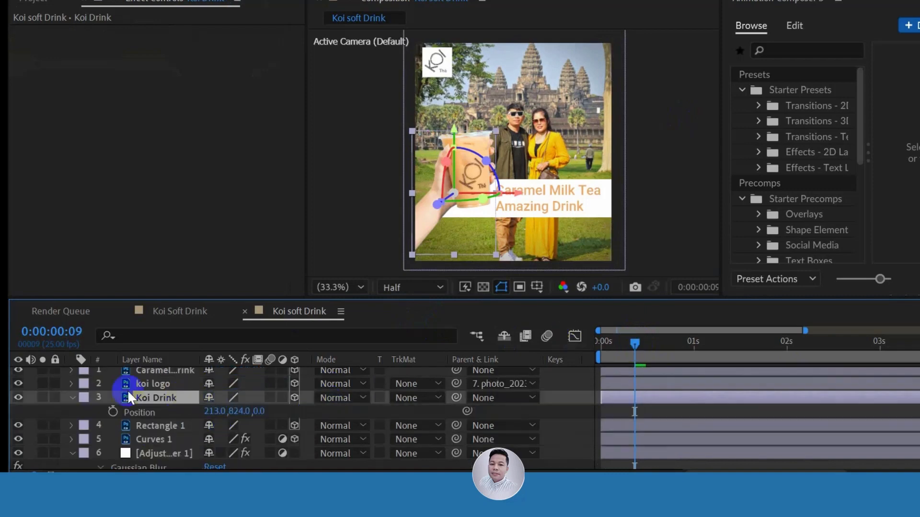
pyautogui.click(113, 412)
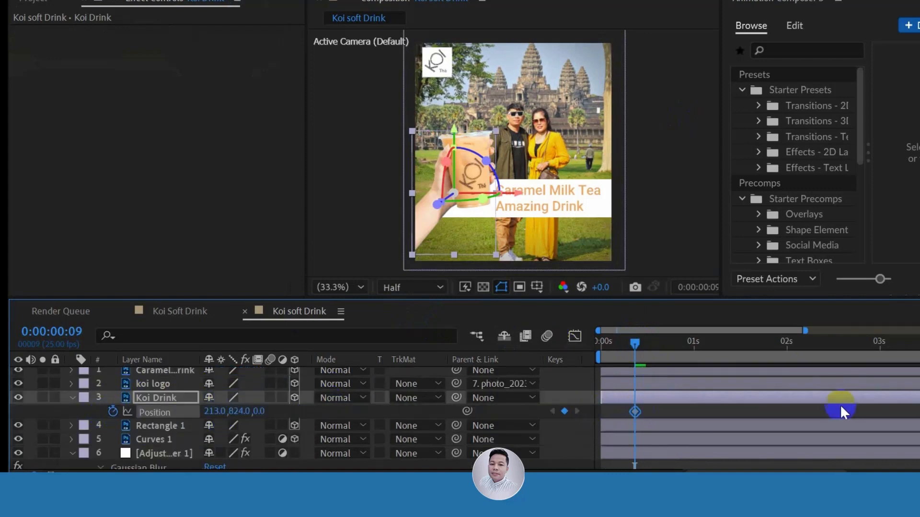
# - Shift the Koi Drink Position keyframe to 0:00:00:19 and keyframe its off-screen start at 0:00:00:09 with X at -277
pyautogui.scroll(-1, 631, 394)
pyautogui.click(633, 391)
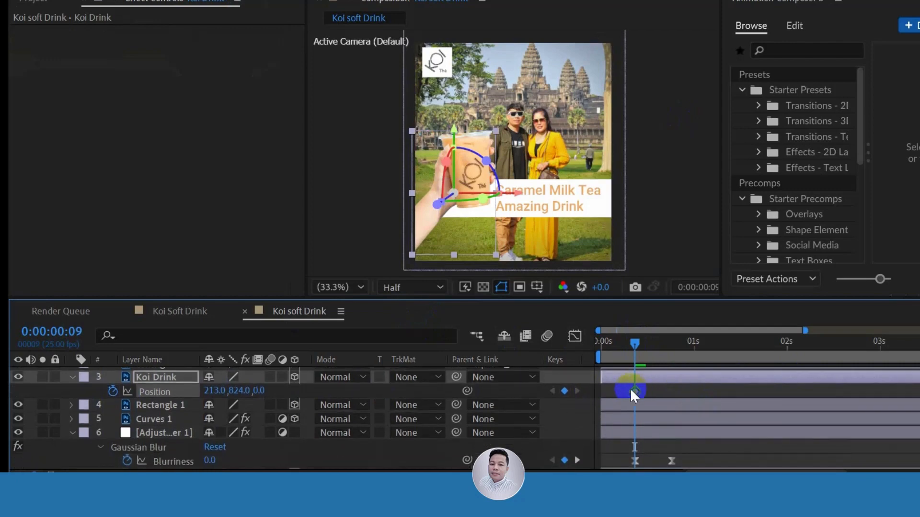
pyautogui.moveTo(633, 391); pyautogui.dragTo(672, 391)
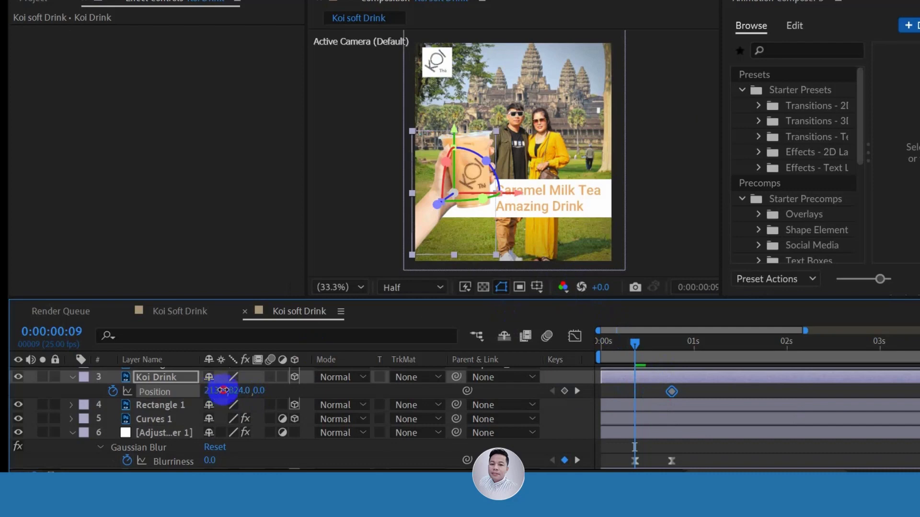
pyautogui.moveTo(222, 391); pyautogui.dragTo(108, 412)
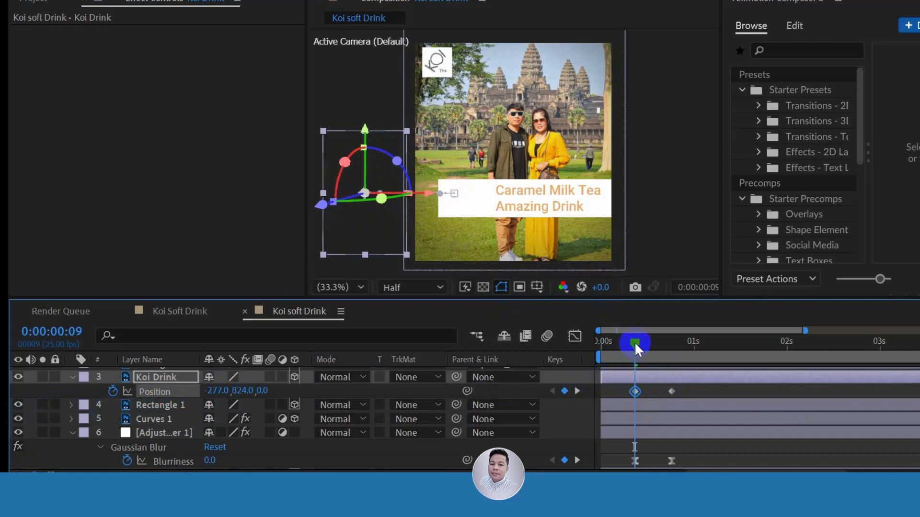
# - Scrub through the cup's slide-in and apply Easy Ease to the two Koi Drink Position keyframes
pyautogui.moveTo(634, 341); pyautogui.dragTo(657, 353)
pyautogui.moveTo(681, 390); pyautogui.dragTo(624, 402)
pyautogui.rightClick(632, 390)
pyautogui.moveTo(677, 382)
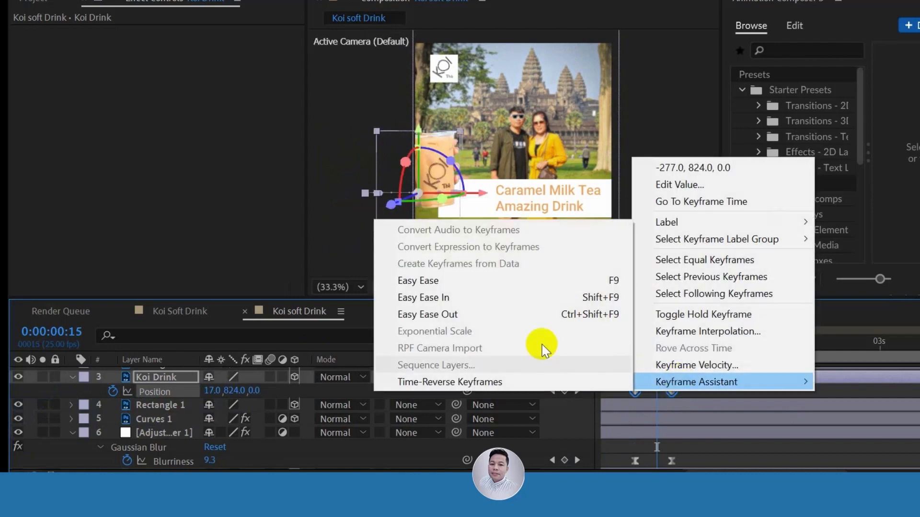
pyautogui.click(451, 282)
# - Lengthen the moves by shifting the end keyframes of Koi Drink Position and Blurriness to 0:00:00:22 and photo Position to 0:00:00:23
pyautogui.moveTo(655, 341)
pyautogui.mouseDown()
pyautogui.moveTo(676, 344)
pyautogui.moveTo(651, 350)
pyautogui.moveTo(666, 352)
pyautogui.moveTo(659, 351)
pyautogui.mouseUp()
pyautogui.moveTo(672, 391)
pyautogui.mouseDown()
pyautogui.moveTo(693, 392)
pyautogui.moveTo(674, 389)
pyautogui.moveTo(683, 392)
pyautogui.mouseUp()
pyautogui.moveTo(671, 463); pyautogui.dragTo(683, 462)
pyautogui.scroll(-2, 464, 421)
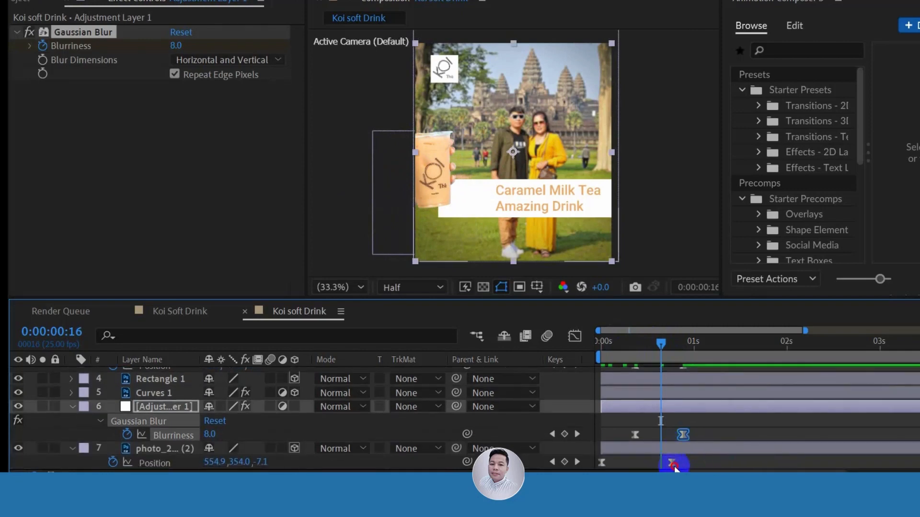
pyautogui.moveTo(673, 464); pyautogui.dragTo(687, 462)
pyautogui.moveTo(661, 345); pyautogui.dragTo(686, 351)
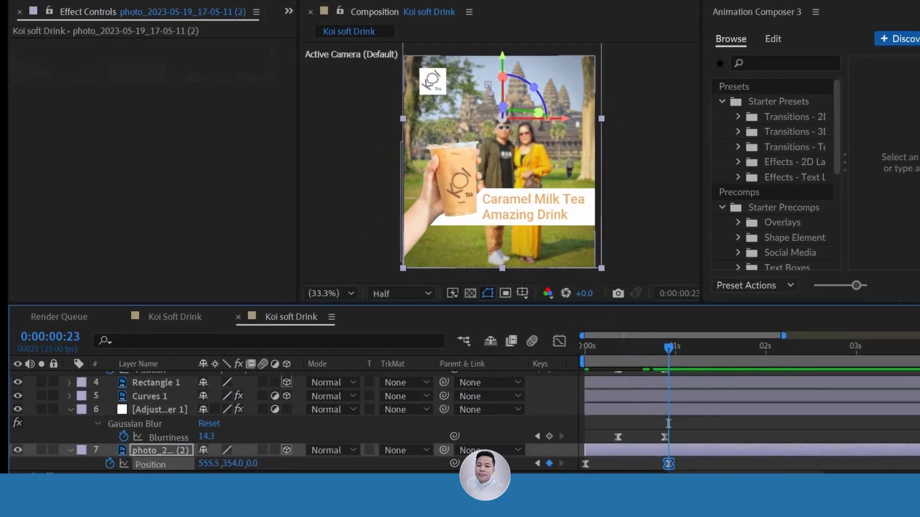
# - Move the Caramel Milk Tea text layer below Koi Drink, directly above the Rectangle 1 layer
pyautogui.scroll(3, 235, 447)
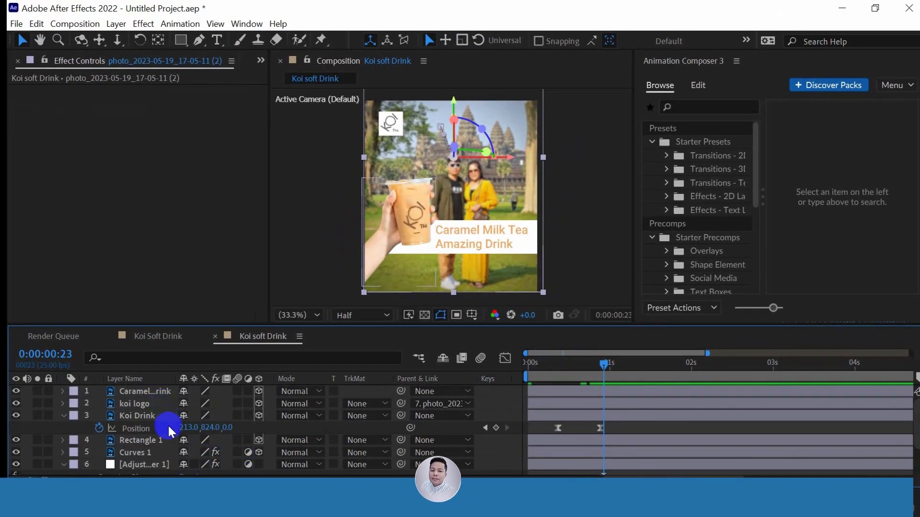
pyautogui.click(143, 442)
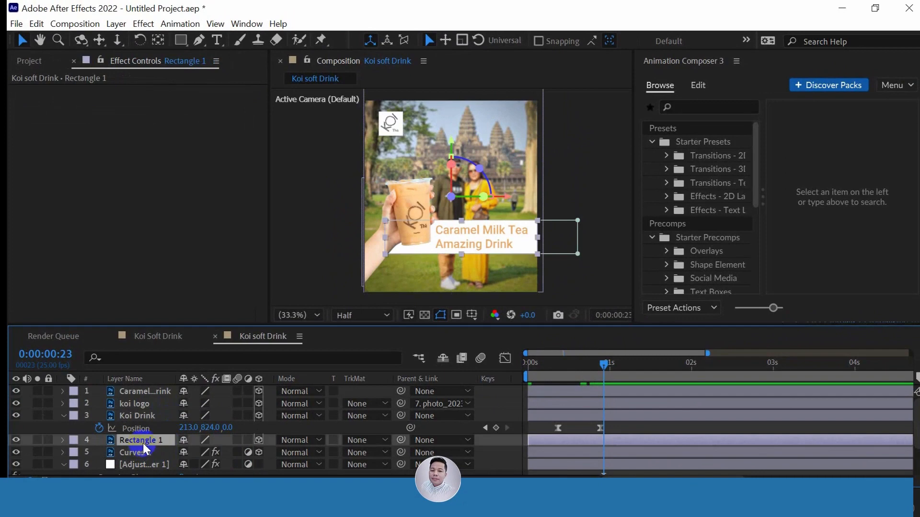
pyautogui.moveTo(143, 389); pyautogui.dragTo(143, 438)
# - Keyframe Rectangle 1's Mask Path, shift that keyframe to about 0:00:01:07, and place the current time at 0:00:00:22
pyautogui.click(219, 439)
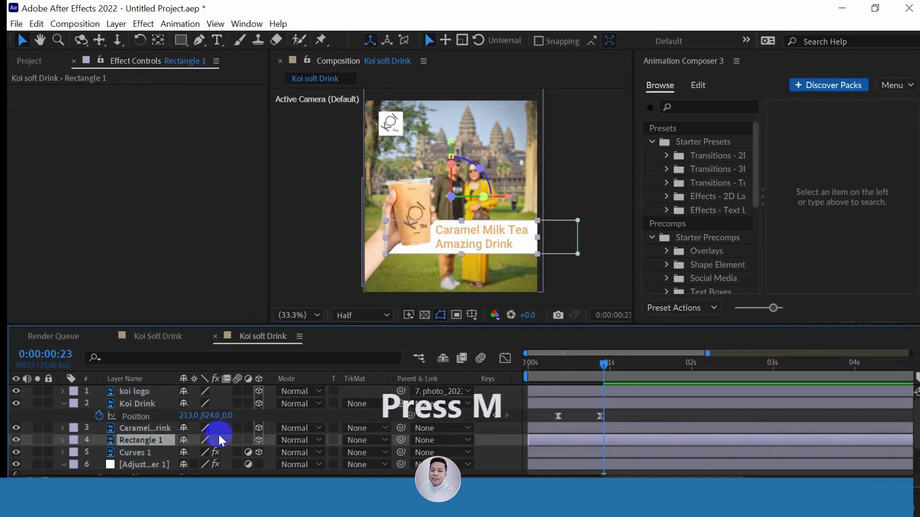
pyautogui.press('m')
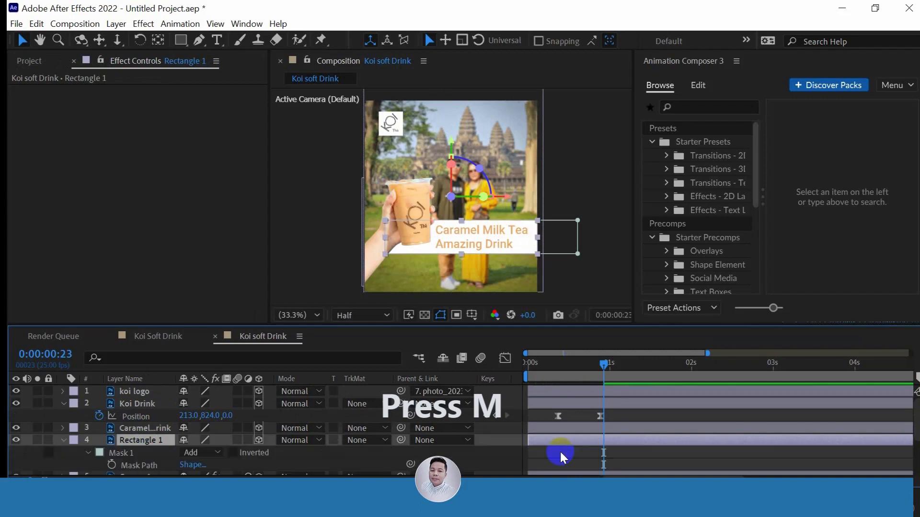
pyautogui.click(112, 465)
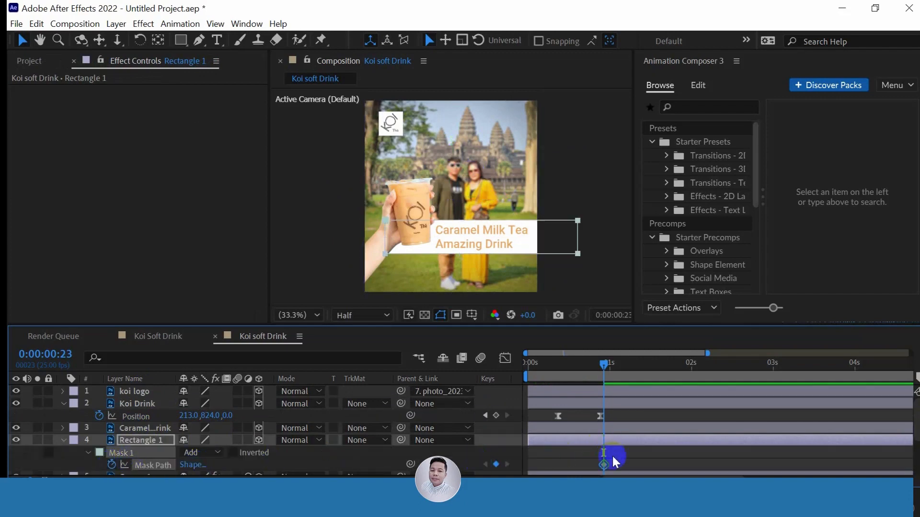
pyautogui.moveTo(603, 367)
pyautogui.mouseDown()
pyautogui.moveTo(580, 375)
pyautogui.moveTo(600, 375)
pyautogui.mouseUp()
pyautogui.click(605, 466)
pyautogui.moveTo(605, 467); pyautogui.dragTo(633, 464)
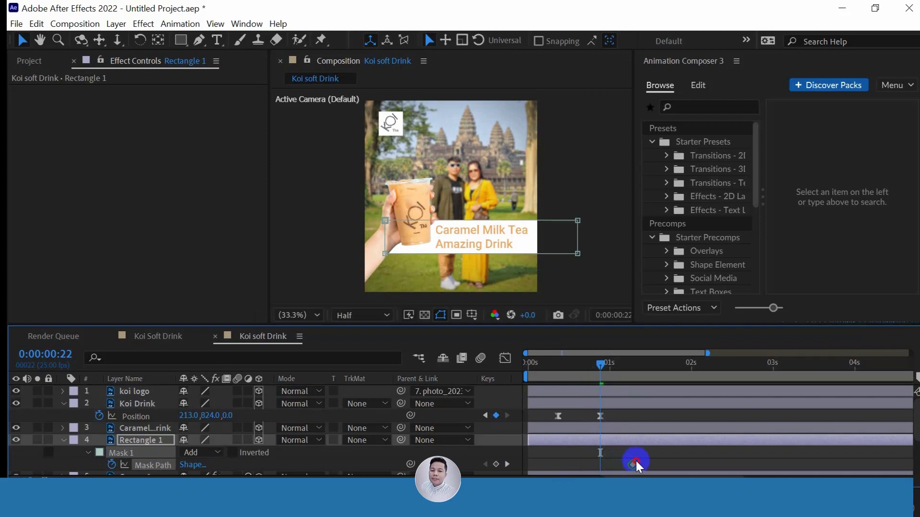
# - Keyframe the Rectangle 1 mask at 0:00:00:22 with its right edge collapsed onto the left edge, and scrub through the reveal
pyautogui.doubleClick(577, 240)
pyautogui.moveTo(576, 237); pyautogui.dragTo(383, 238)
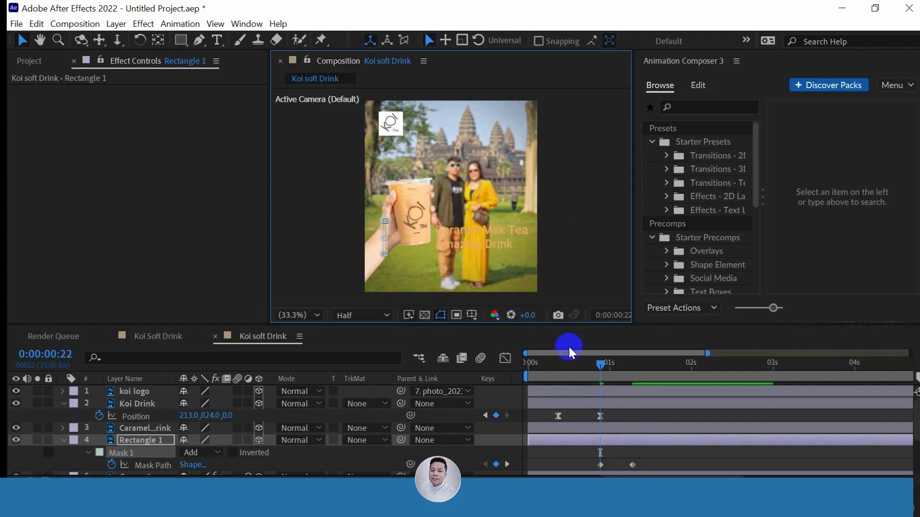
pyautogui.moveTo(600, 365); pyautogui.dragTo(626, 373)
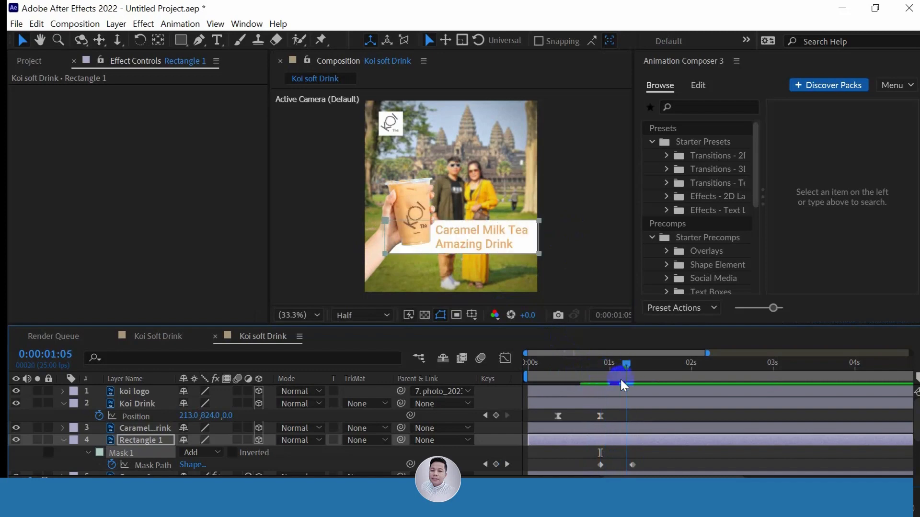
# - Apply Easy Ease to both Mask Path keyframes of the Rectangle 1 layer
pyautogui.moveTo(643, 455); pyautogui.dragTo(596, 464)
pyautogui.rightClick(599, 464)
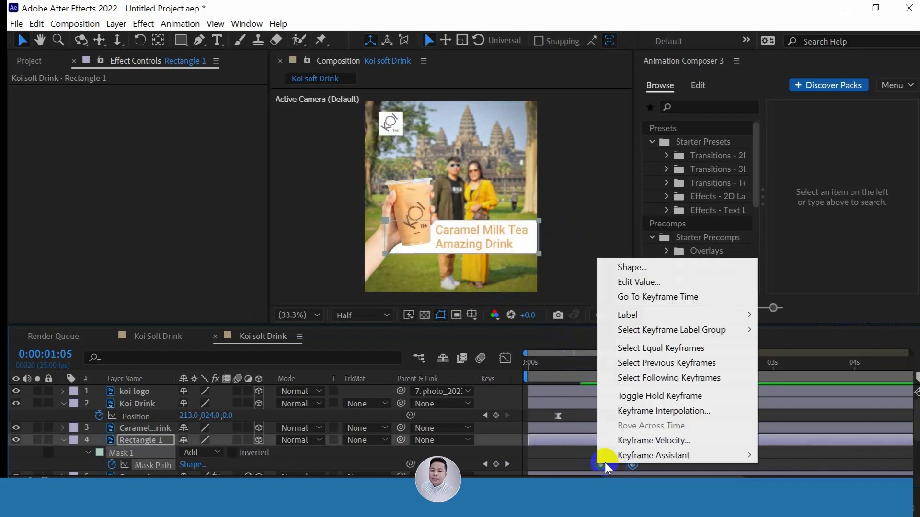
pyautogui.moveTo(649, 454)
pyautogui.click(448, 366)
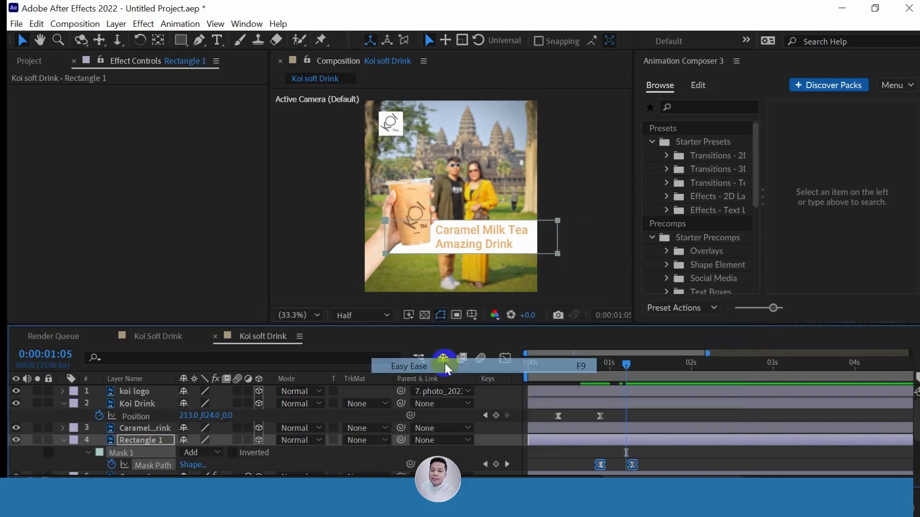
pyautogui.click(132, 441)
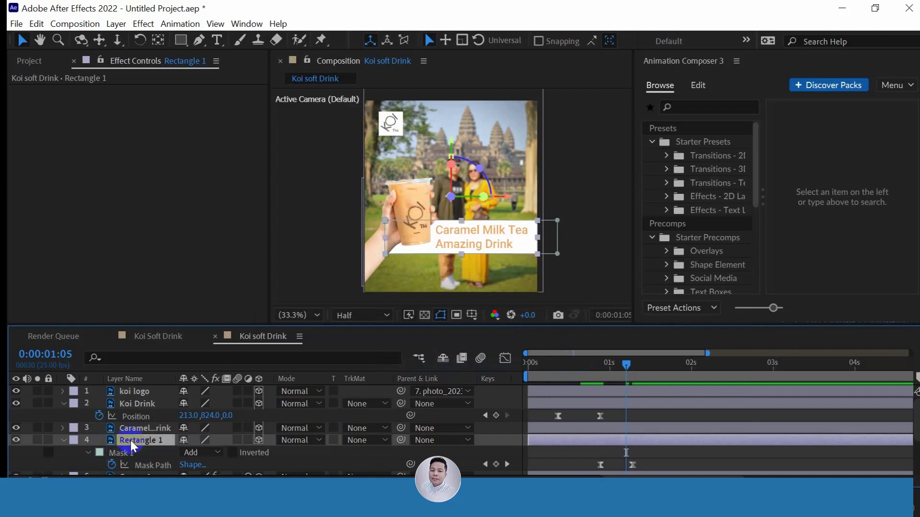
# - Duplicate Rectangle 1, place the copy directly above the Caramel Milk Tea text layer, and set the text's track matte to Alpha Matte "Rectangle 2"
pyautogui.hotkey('ctrl', 'd')
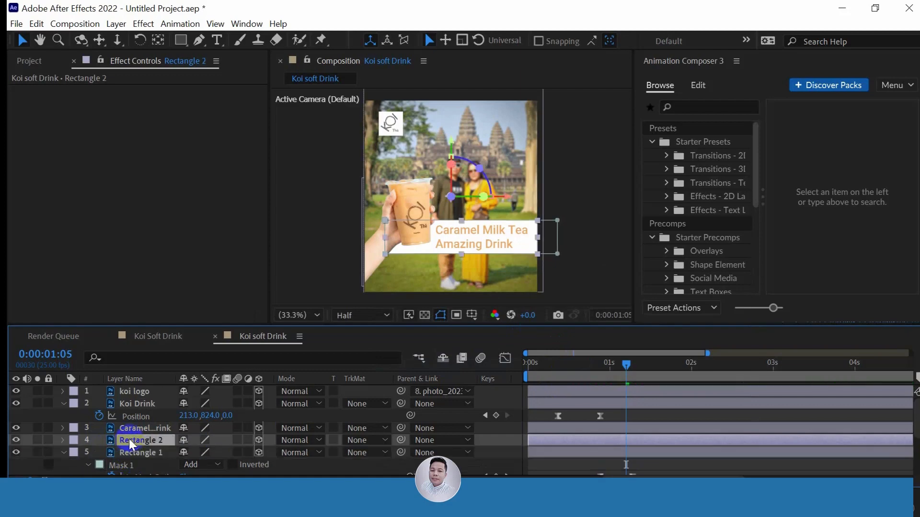
pyautogui.moveTo(129, 439); pyautogui.dragTo(135, 424)
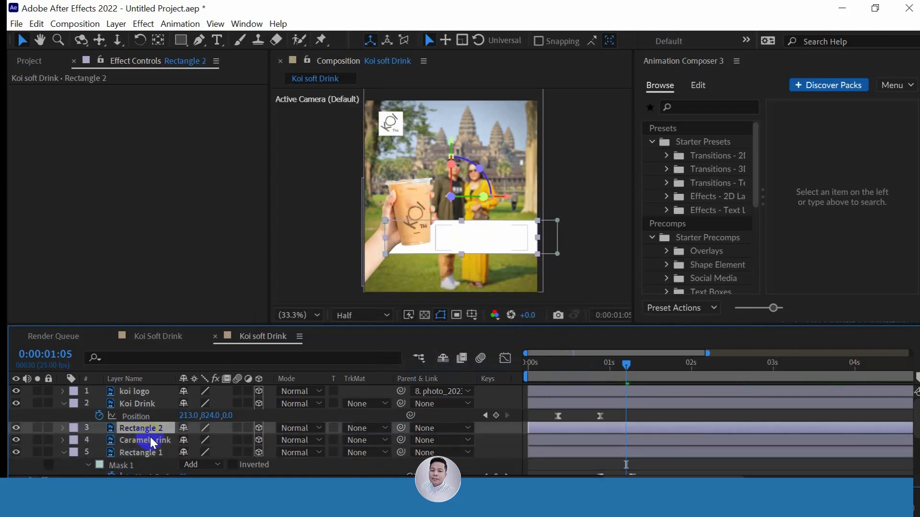
pyautogui.click(151, 438)
pyautogui.click(384, 439)
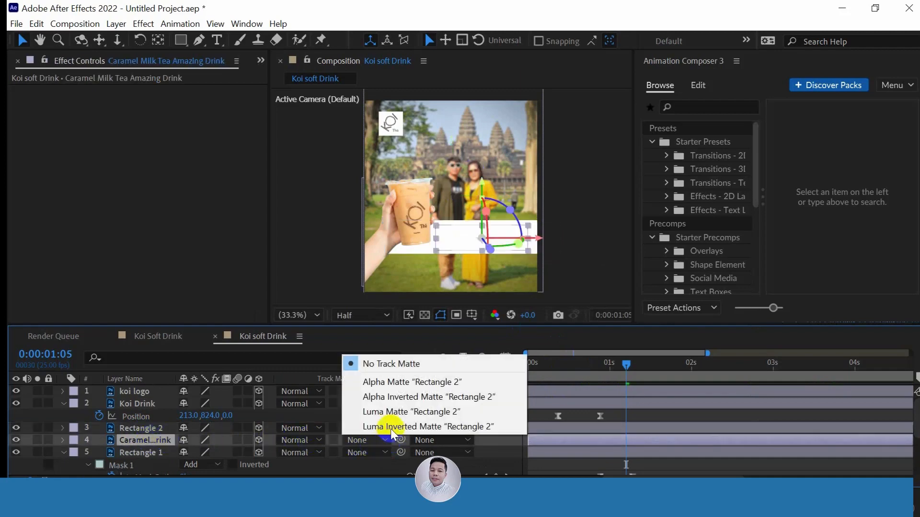
pyautogui.click(381, 379)
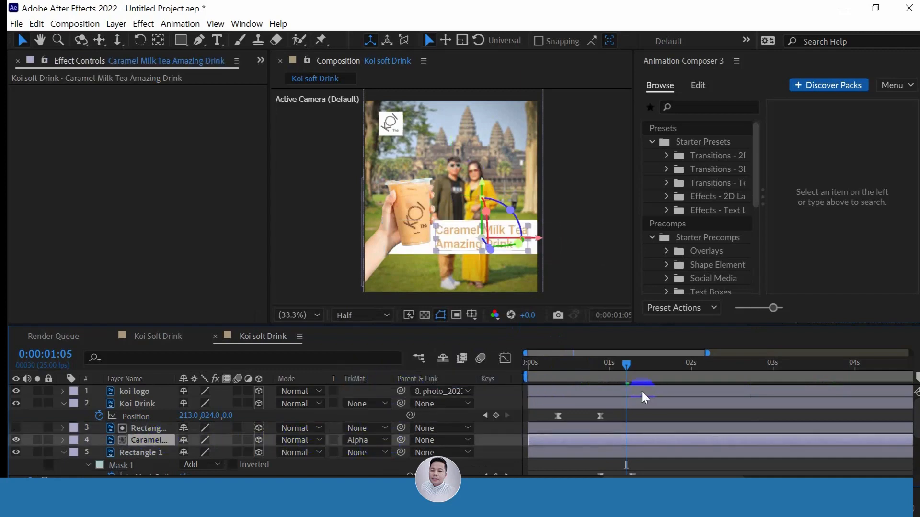
pyautogui.moveTo(627, 365)
pyautogui.mouseDown()
pyautogui.moveTo(578, 373)
pyautogui.moveTo(630, 376)
pyautogui.mouseUp()
# - Spread Rectangle 1's Mask Path keyframes slightly further apart and lengthen the ending keyframe's ease toward the start in the speed graph
pyautogui.moveTo(917, 433); pyautogui.dragTo(917, 456)
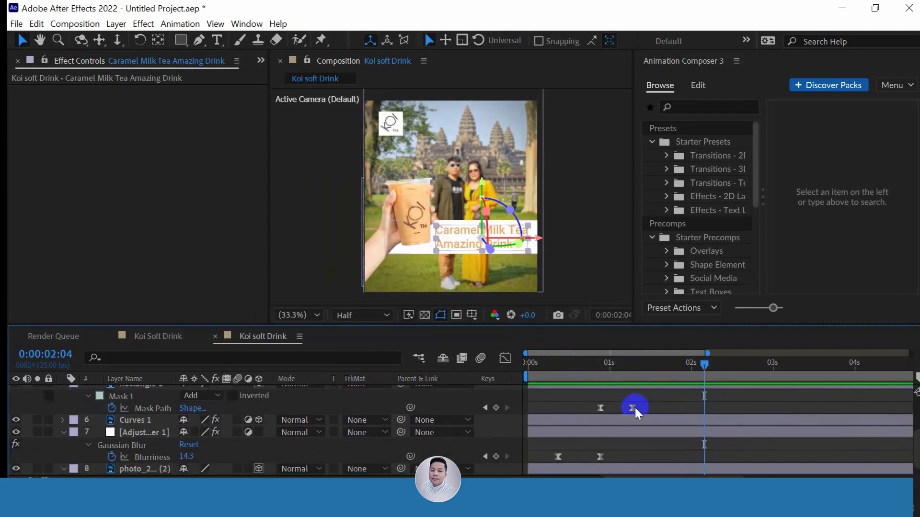
pyautogui.moveTo(634, 409); pyautogui.dragTo(573, 418)
pyautogui.click(505, 359)
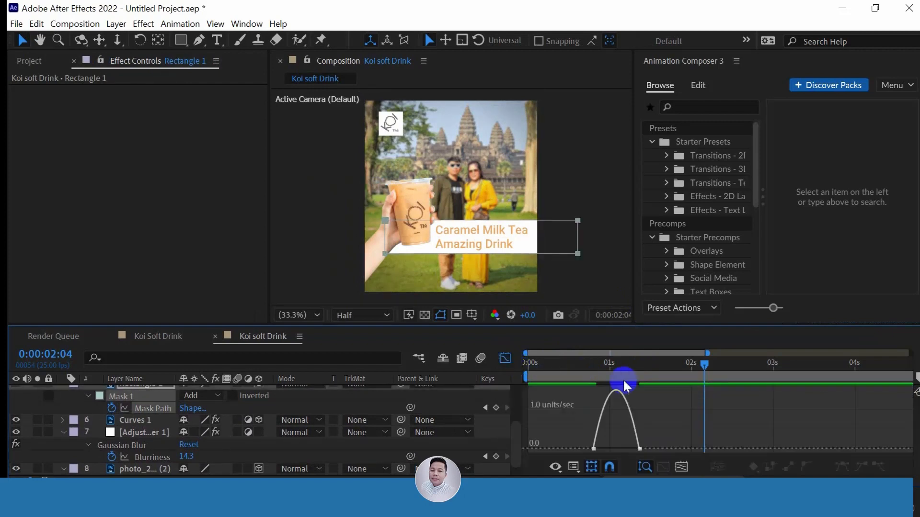
pyautogui.moveTo(645, 454); pyautogui.dragTo(571, 440)
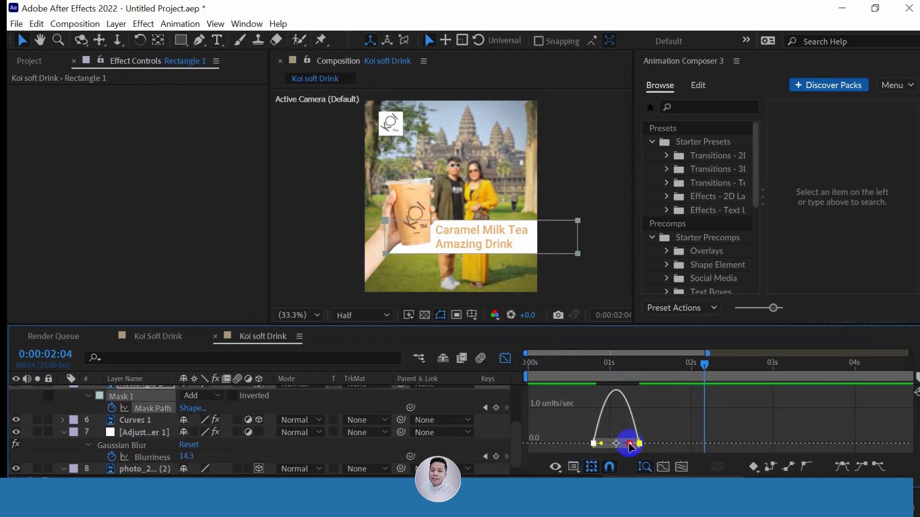
pyautogui.moveTo(629, 444); pyautogui.dragTo(596, 444)
pyautogui.click(505, 359)
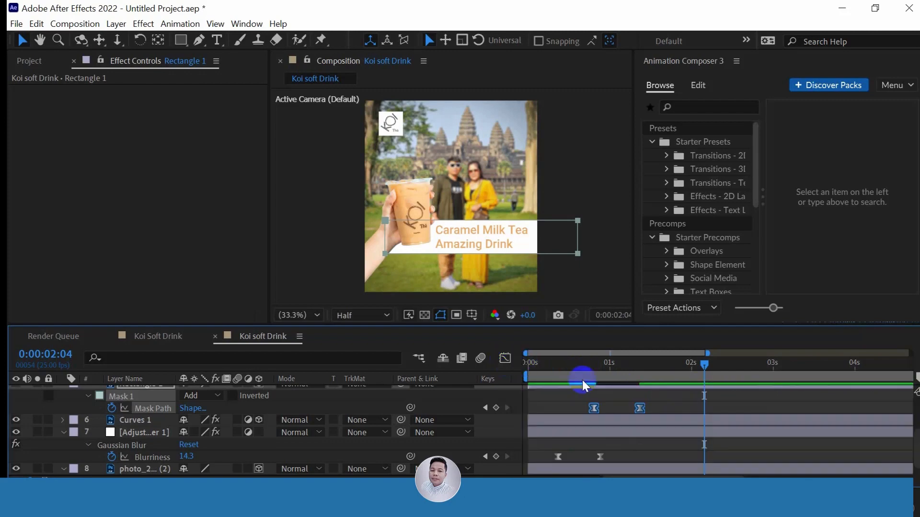
# - Trim the start of the Rectangle 2, Caramel Milk Tea text and Rectangle 1 layers to 0:00:00:20
pyautogui.click(671, 391)
pyautogui.moveTo(700, 364); pyautogui.dragTo(685, 364)
pyautogui.press('Home')
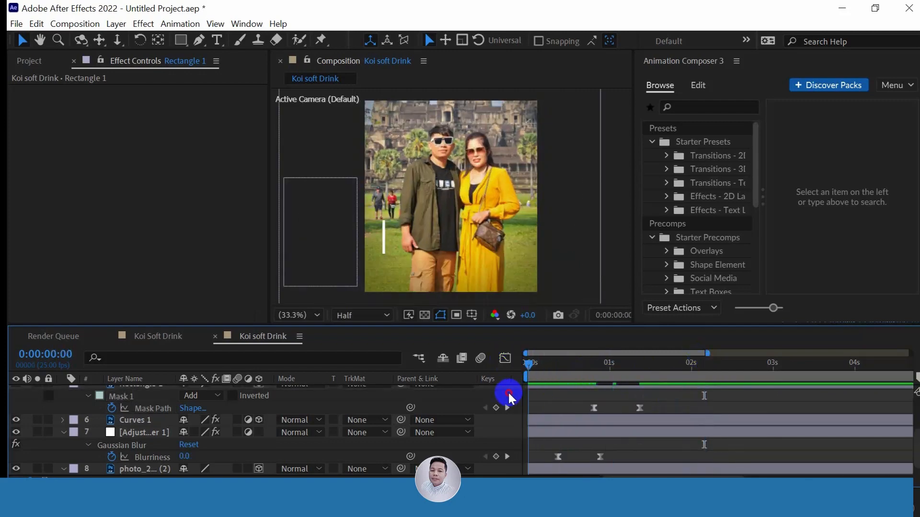
pyautogui.moveTo(529, 365); pyautogui.dragTo(590, 391)
pyautogui.moveTo(519, 401); pyautogui.dragTo(566, 401)
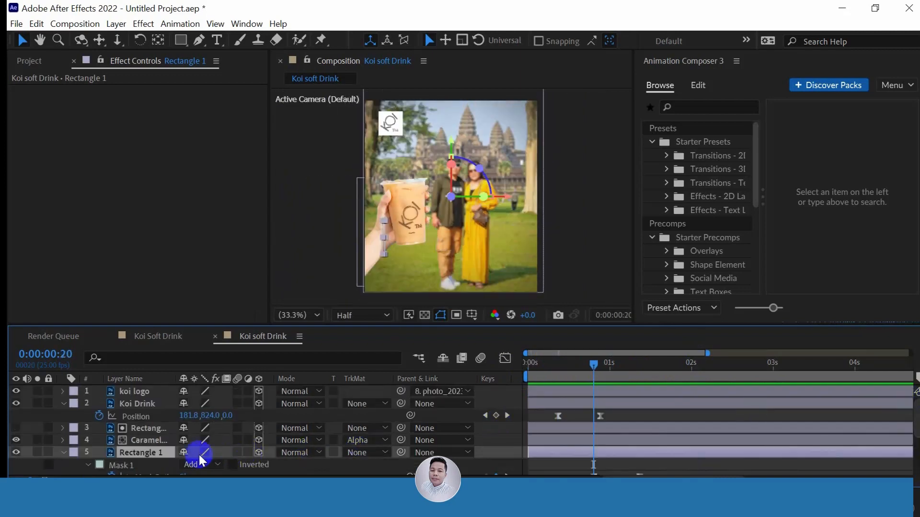
pyautogui.keyDown('shift'); pyautogui.click(154, 427); pyautogui.keyUp('shift')
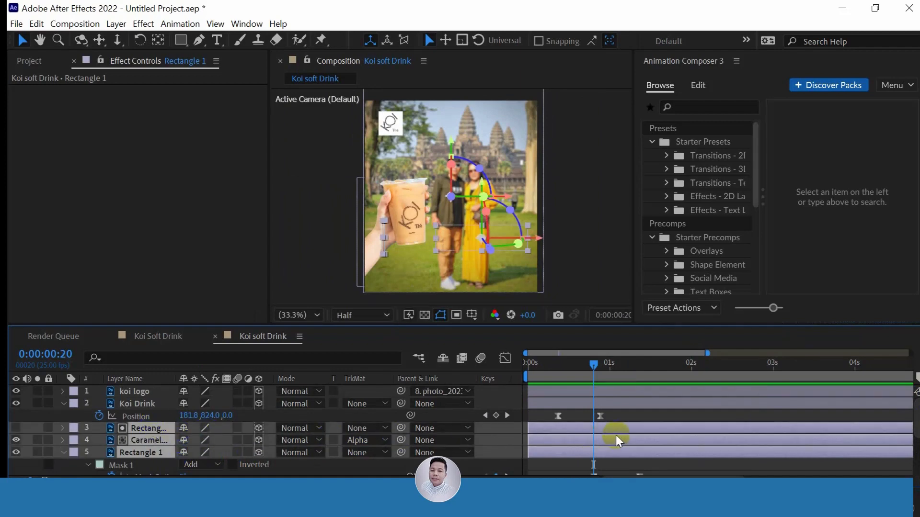
pyautogui.hotkey('alt', '[')
# - Scrub through the banner reveal and preview the animation from the beginning of the composition
pyautogui.moveTo(596, 364); pyautogui.dragTo(603, 392)
pyautogui.scroll(-2, 612, 435)
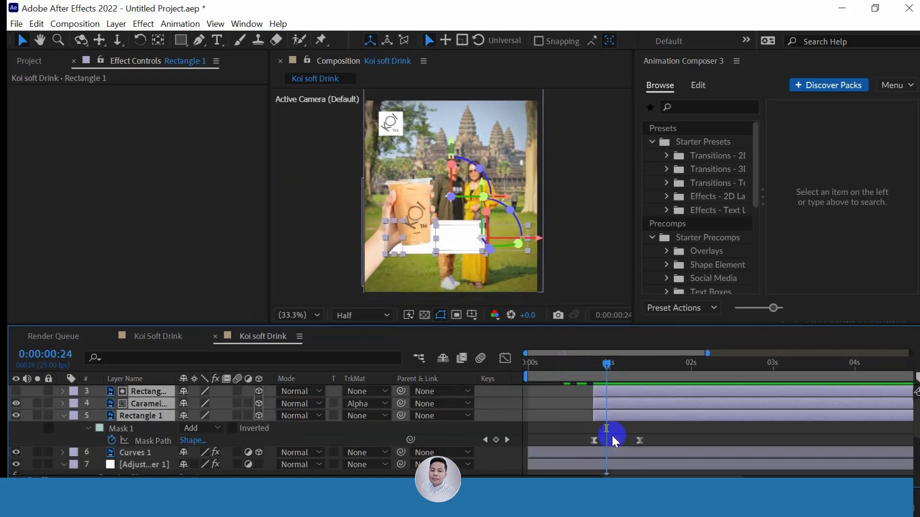
pyautogui.scroll(1, 612, 435)
pyautogui.moveTo(604, 366); pyautogui.dragTo(442, 417)
pyautogui.click(628, 352)
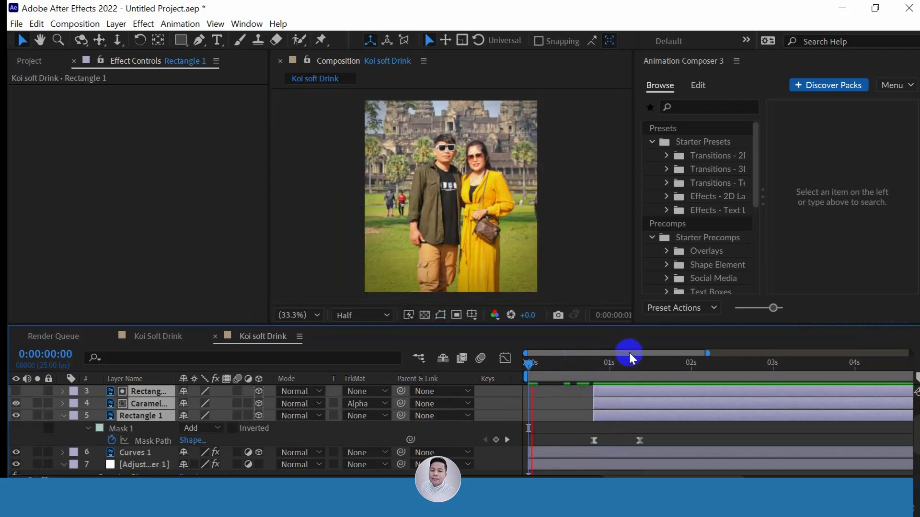
# - Set Rectangle 1's Mask Feather to 150.0, 0.0 pixels and scrub through the softened banner reveal
pyautogui.click(88, 445)
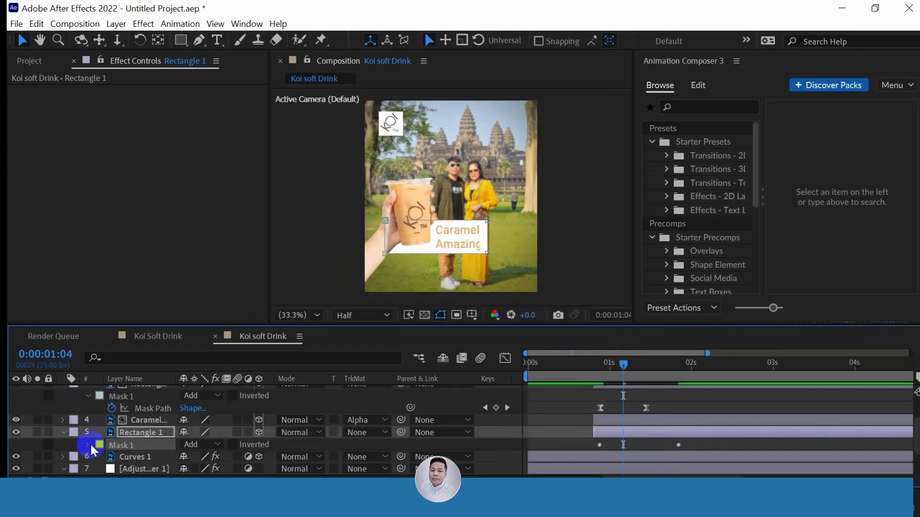
pyautogui.click(88, 445)
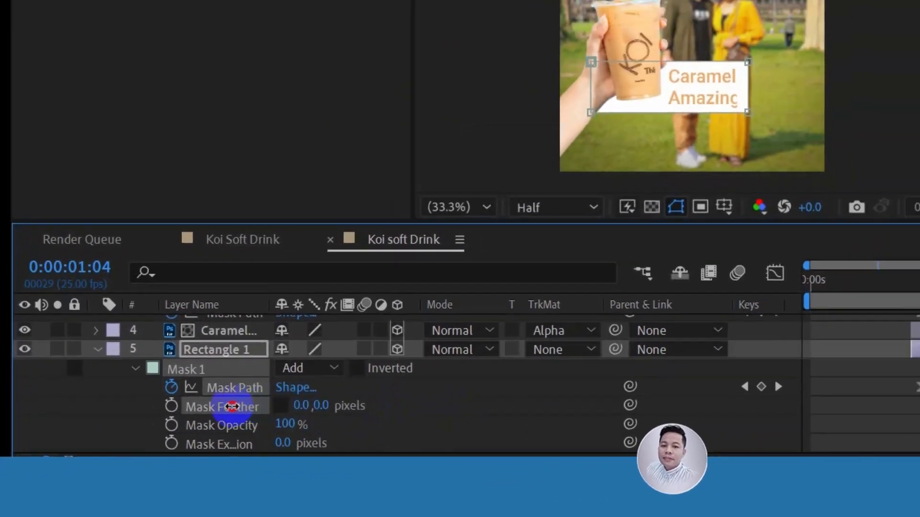
pyautogui.moveTo(231, 406); pyautogui.dragTo(382, 408)
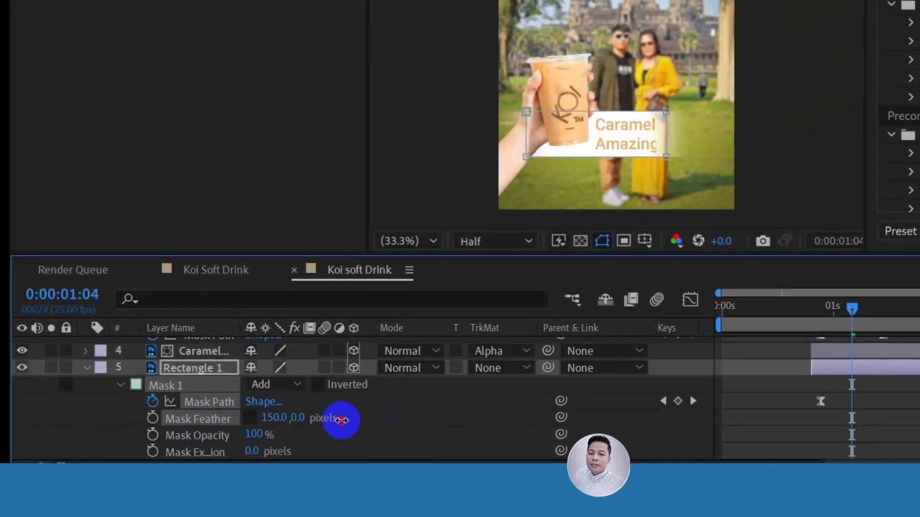
pyautogui.moveTo(840, 312); pyautogui.dragTo(846, 347)
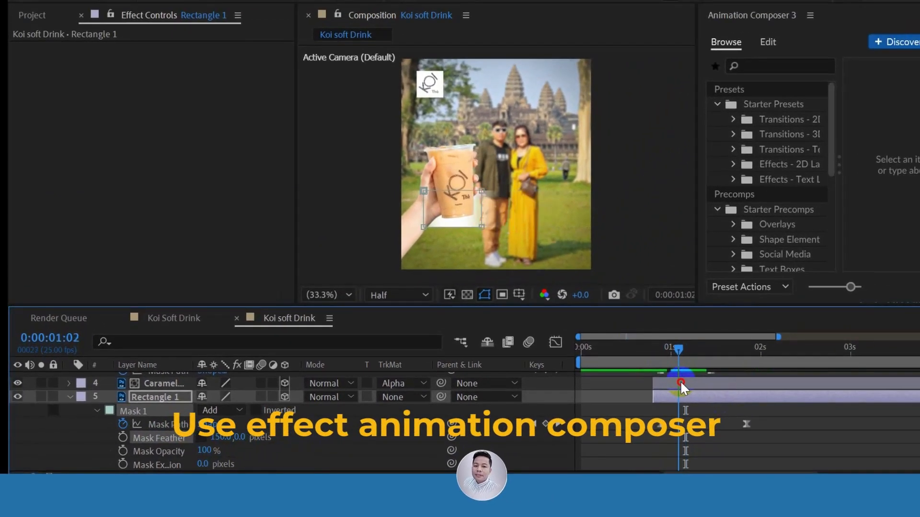
pyautogui.moveTo(680, 381); pyautogui.dragTo(695, 384)
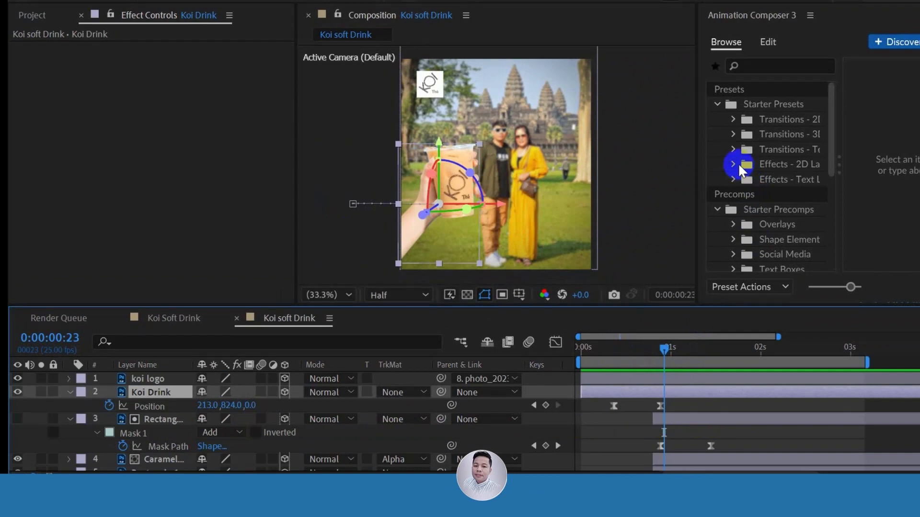
# - Apply the Wiggle Position & Rotation preset from the 2D layer transform effects in Animation Composer to the Koi Drink layer
pyautogui.click(733, 165)
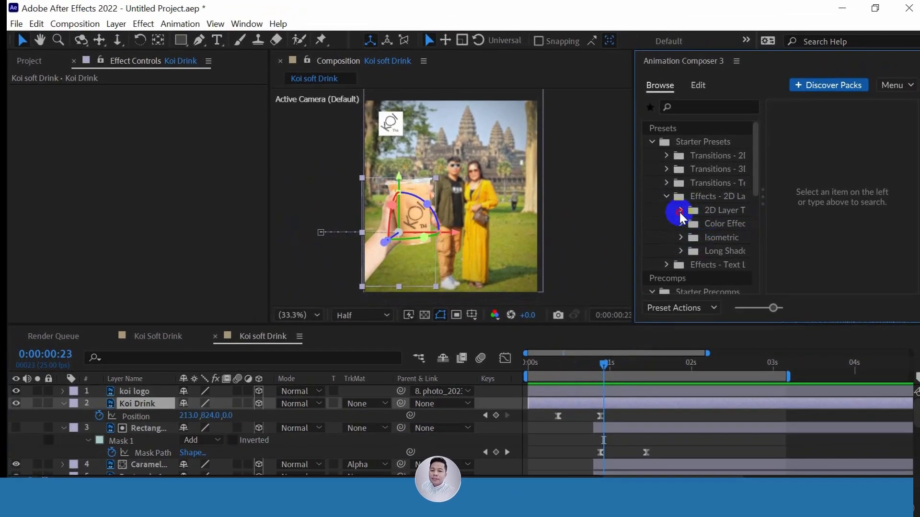
pyautogui.click(680, 211)
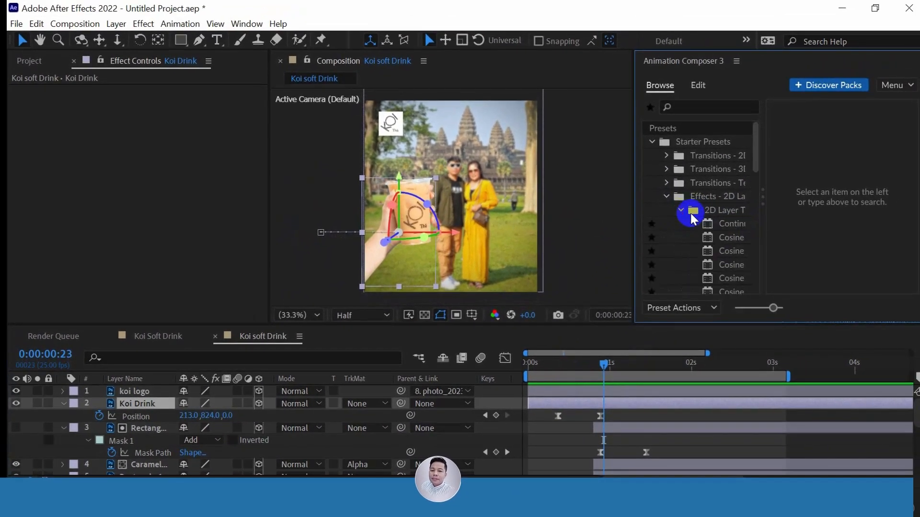
pyautogui.moveTo(634, 174); pyautogui.dragTo(593, 172)
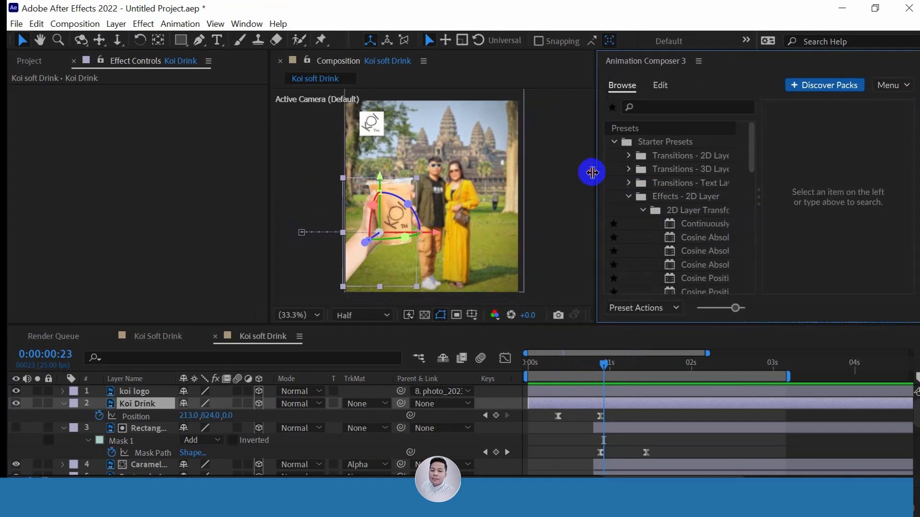
pyautogui.moveTo(757, 143); pyautogui.dragTo(766, 193)
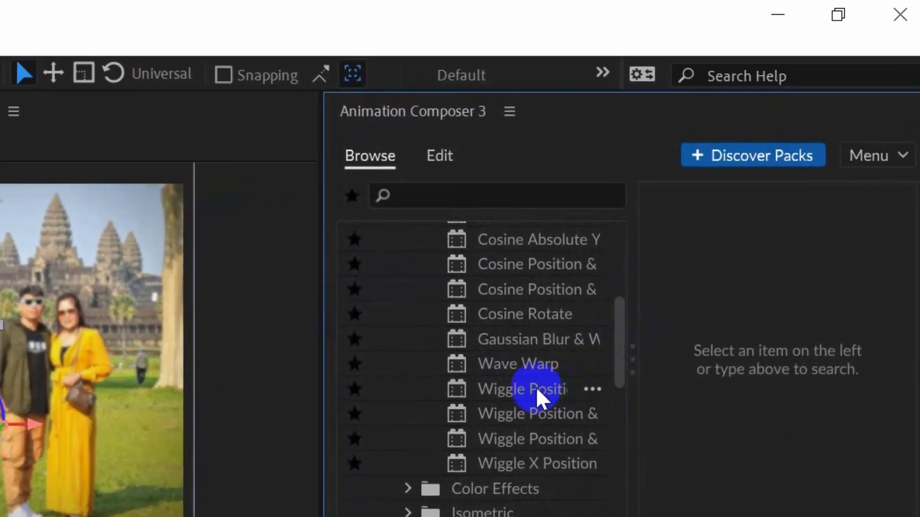
pyautogui.click(536, 388)
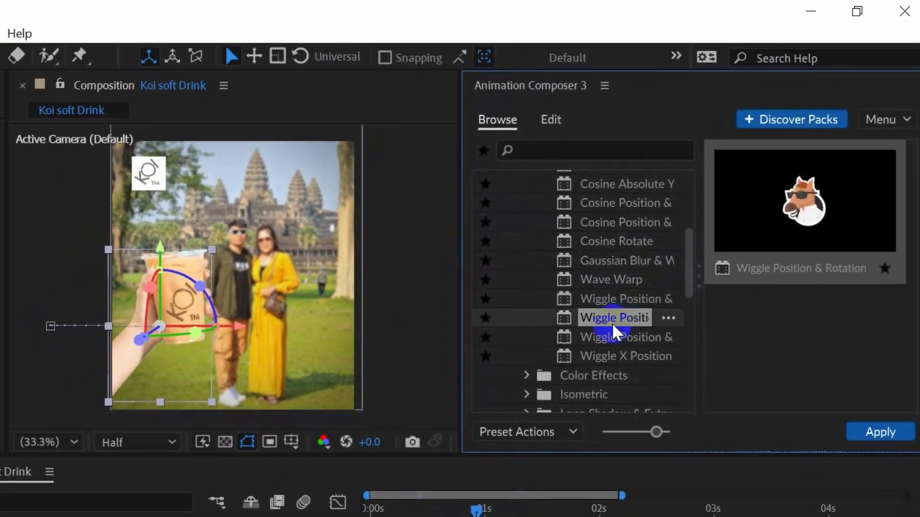
pyautogui.click(872, 429)
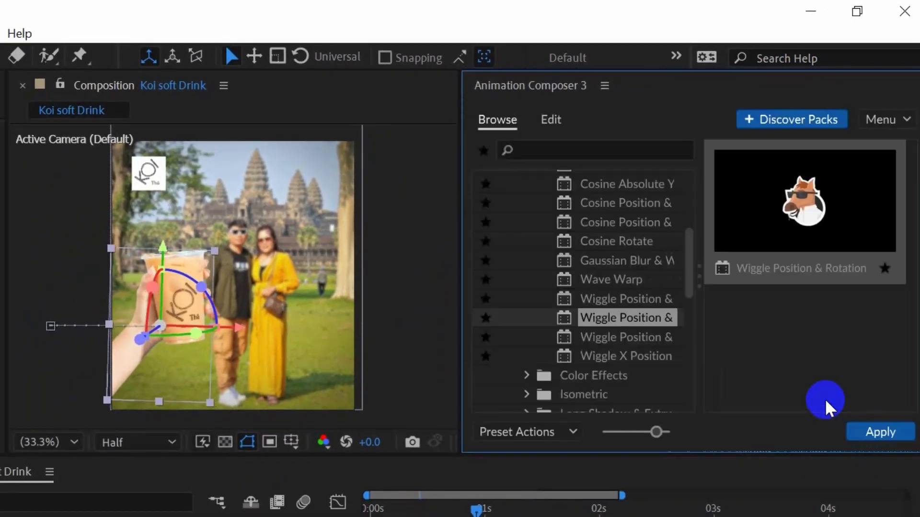
# - Add a Start (In) marker for the Koi Drink wiggle effect at 0:00:00:23 and check the motion around it
pyautogui.click(551, 119)
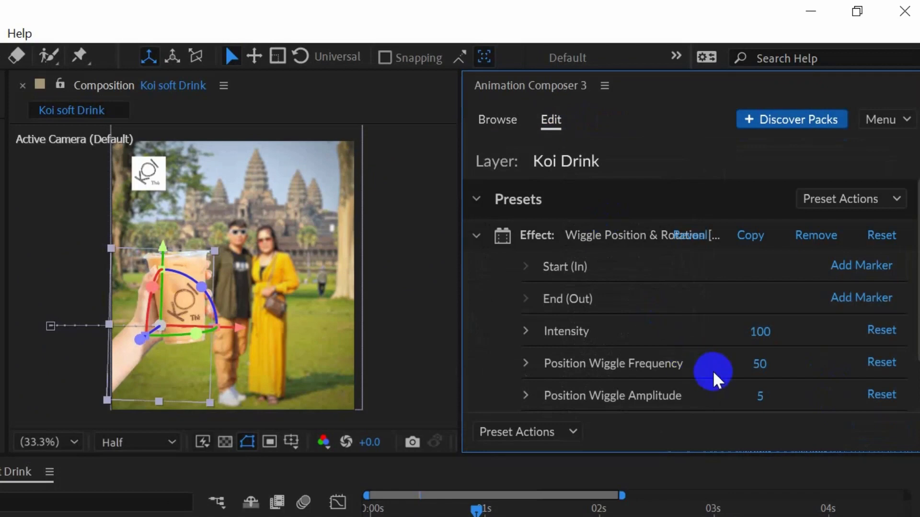
pyautogui.click(857, 265)
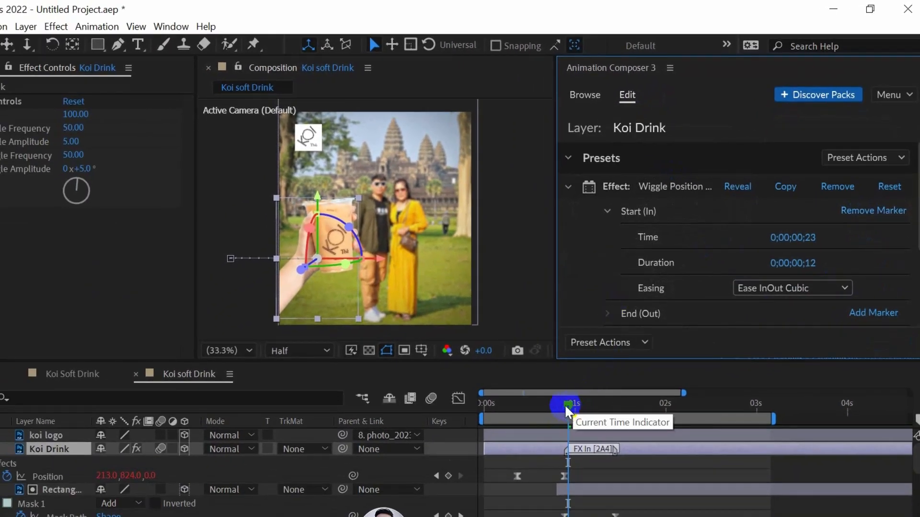
pyautogui.moveTo(566, 405)
pyautogui.mouseDown()
pyautogui.moveTo(607, 402)
pyautogui.moveTo(558, 411)
pyautogui.moveTo(570, 411)
pyautogui.mouseUp()
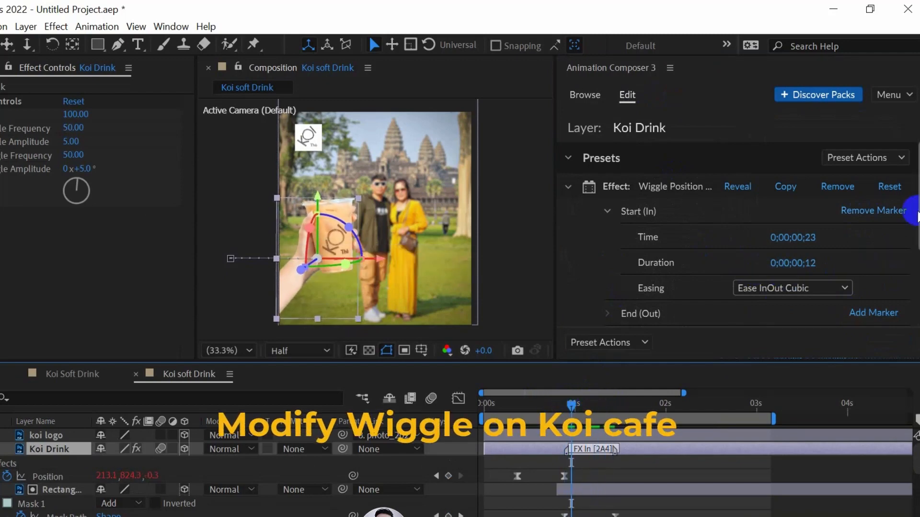
# - Set the Koi Drink wiggle's Position Wiggle Frequency to 20 and Position Wiggle Amplitude to 2
pyautogui.scroll(-5, 912, 222)
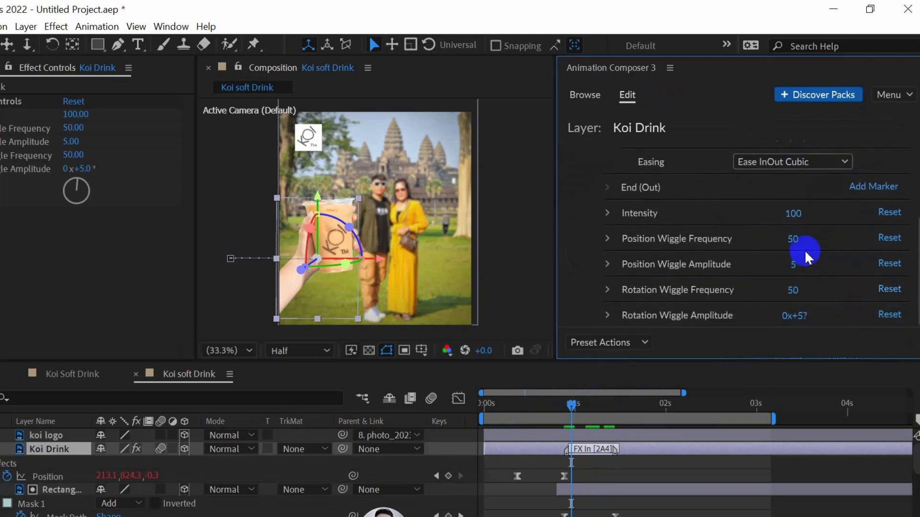
pyautogui.click(793, 240)
pyautogui.write('2')
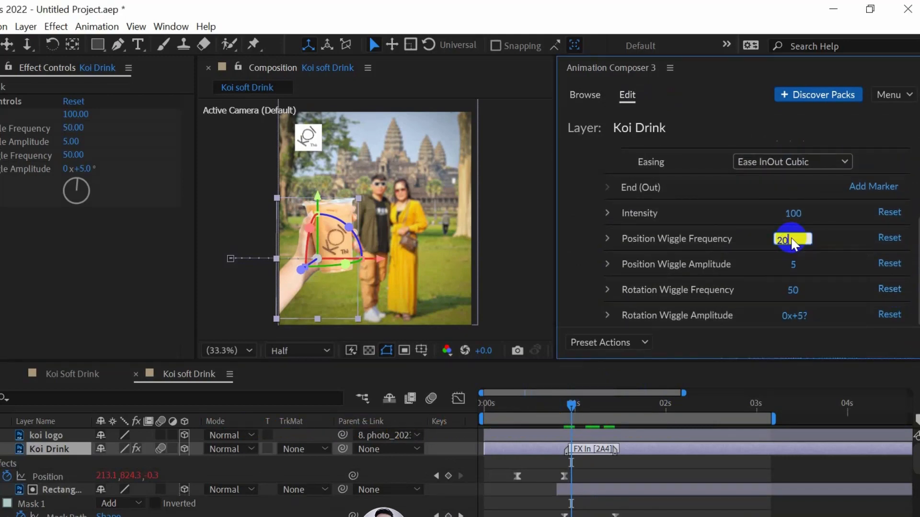
pyautogui.click(794, 265)
pyautogui.write('2')
pyautogui.press('Return')
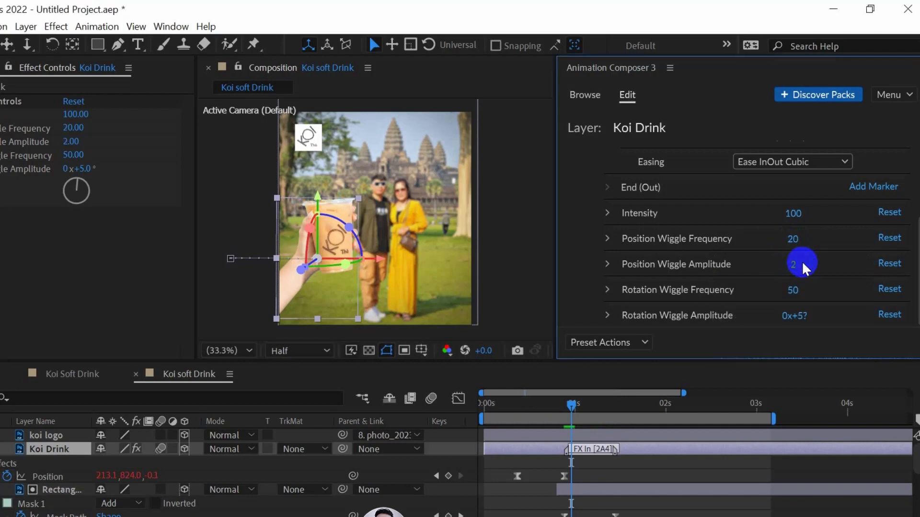
# - Add a Koi Drink Position keyframe after the wiggle-in marker, moving the cup in the XZ plane to about 233, 824, -133
pyautogui.moveTo(571, 406); pyautogui.dragTo(633, 405)
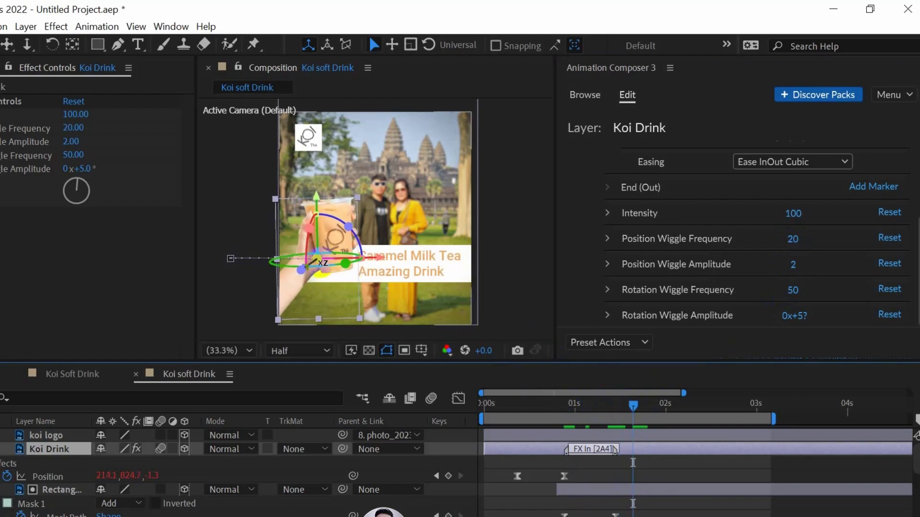
pyautogui.moveTo(320, 262); pyautogui.dragTo(317, 268)
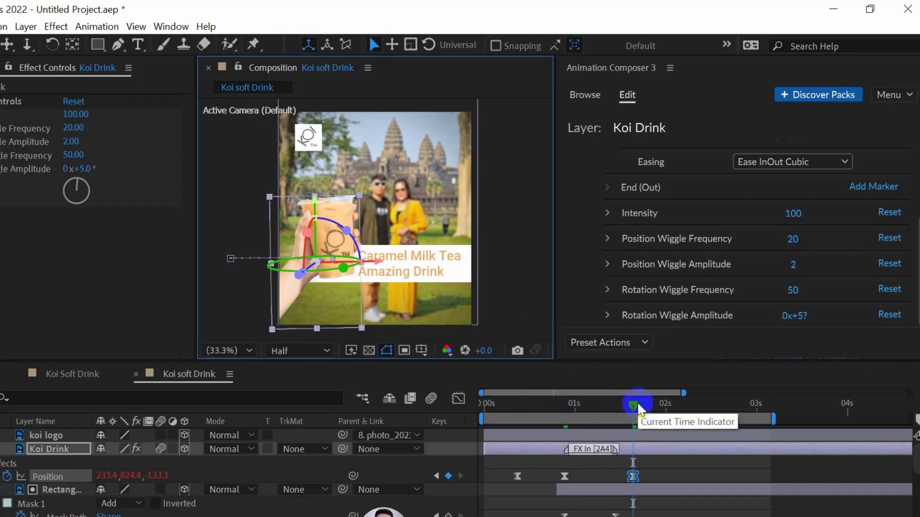
pyautogui.moveTo(634, 402); pyautogui.dragTo(706, 416)
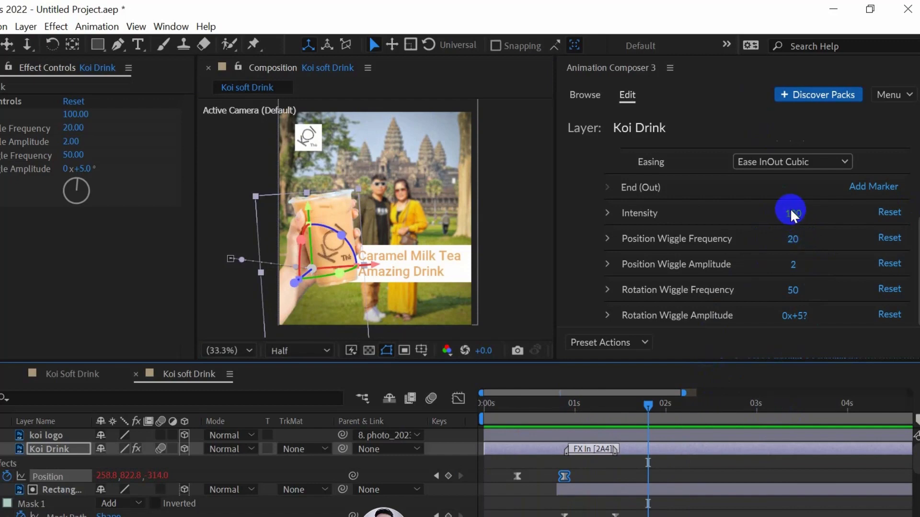
# - Set the Koi Drink wiggle's Intensity to 50 and play a preview of the cup's motion
pyautogui.click(791, 212)
pyautogui.write('50')
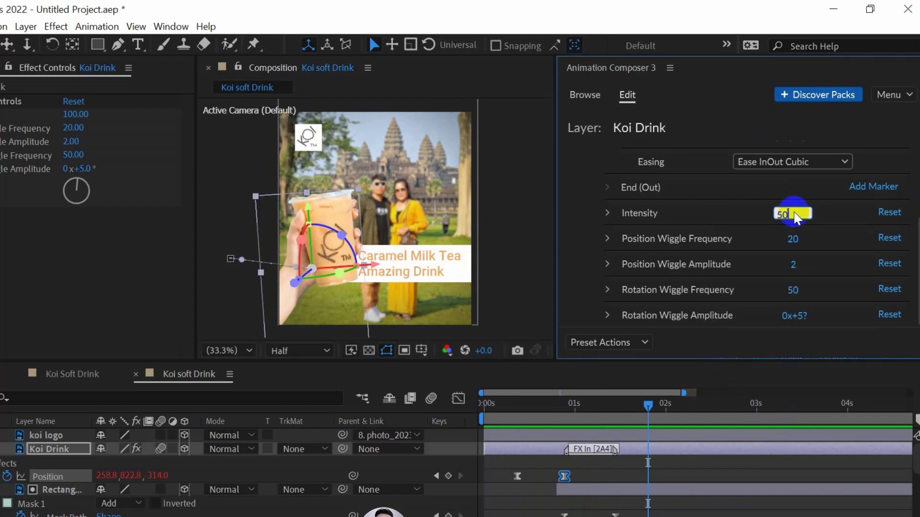
pyautogui.press('Return')
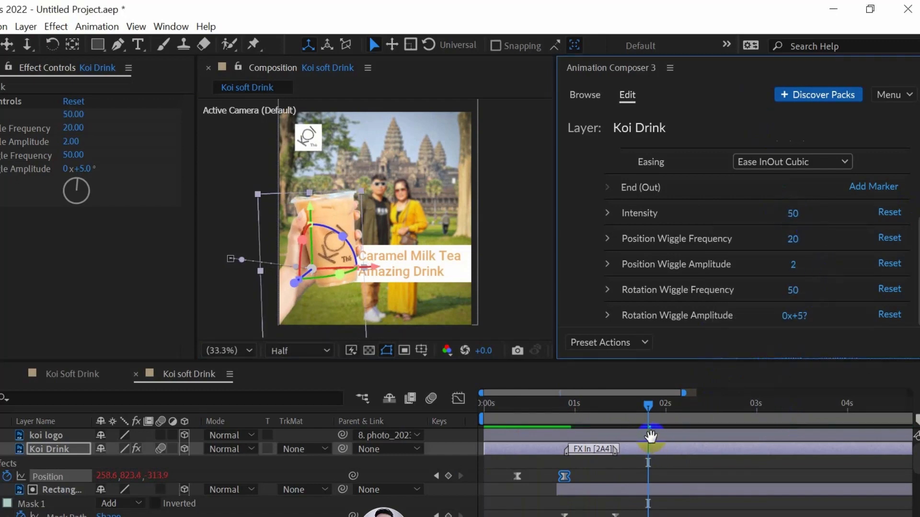
pyautogui.press('space')
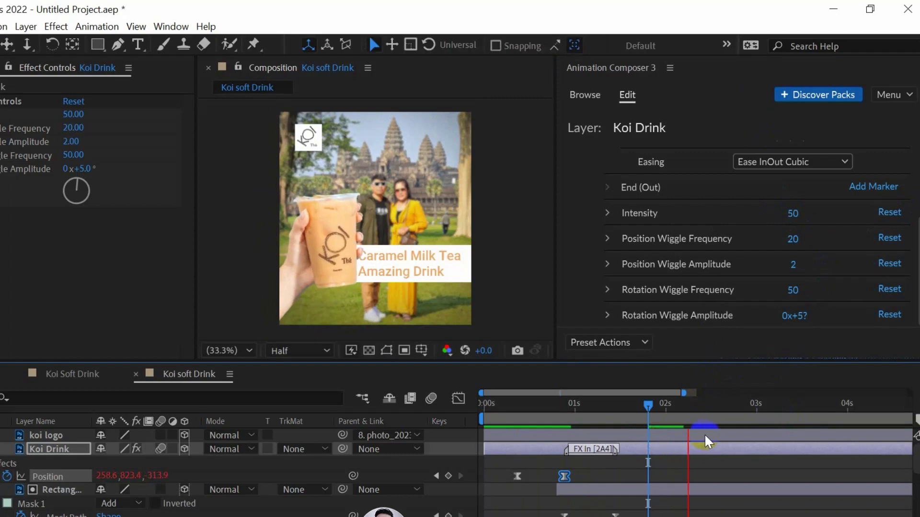